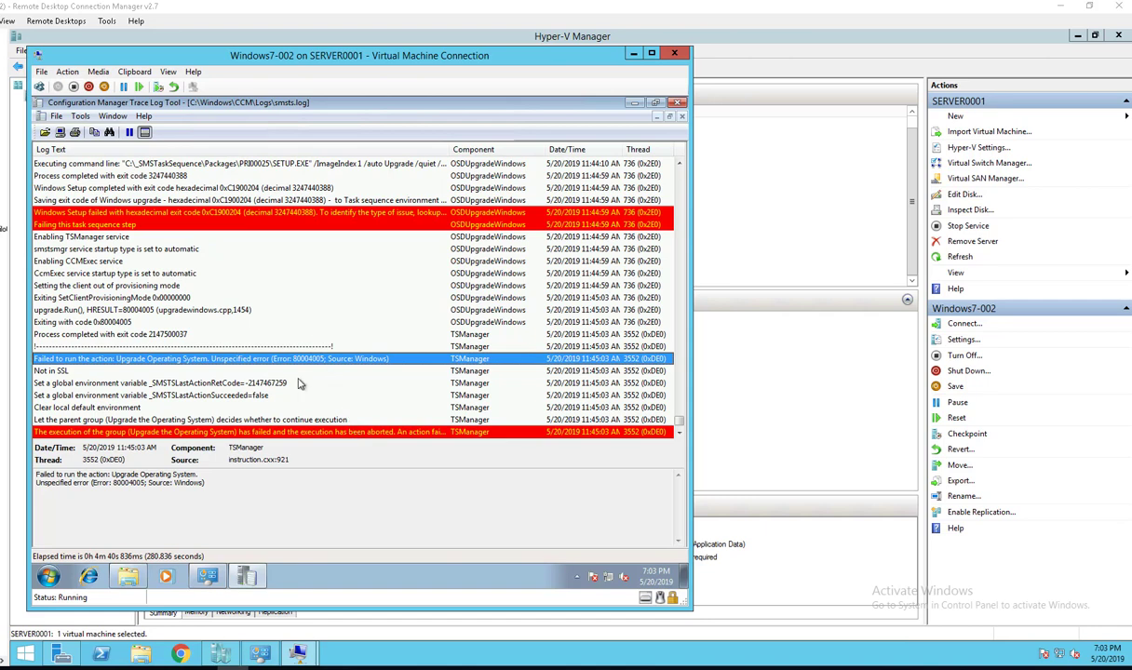
- Examine the end of smsts.log, including the Task Sequence Manager service error and the GetTsRegValue entry, and highlight the error's code
scroll(326, 414, "up", 3)
scroll(344, 316, "down", 5)
scroll(357, 337, "up", 3)
scroll(361, 338, "down", 10)
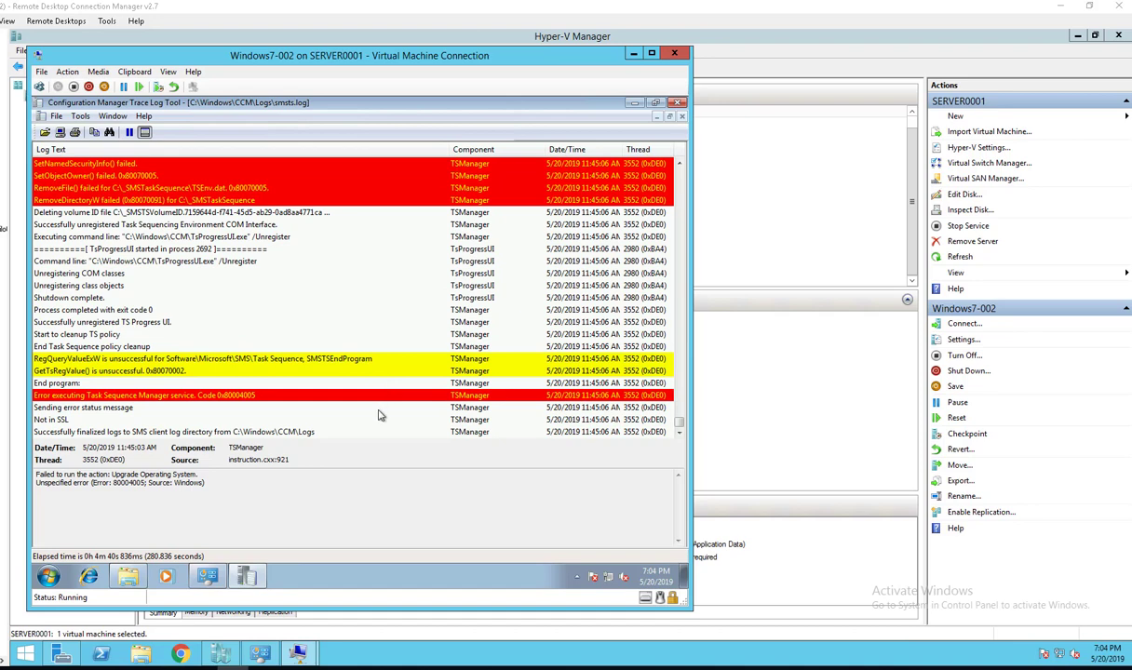
left_click(229, 396)
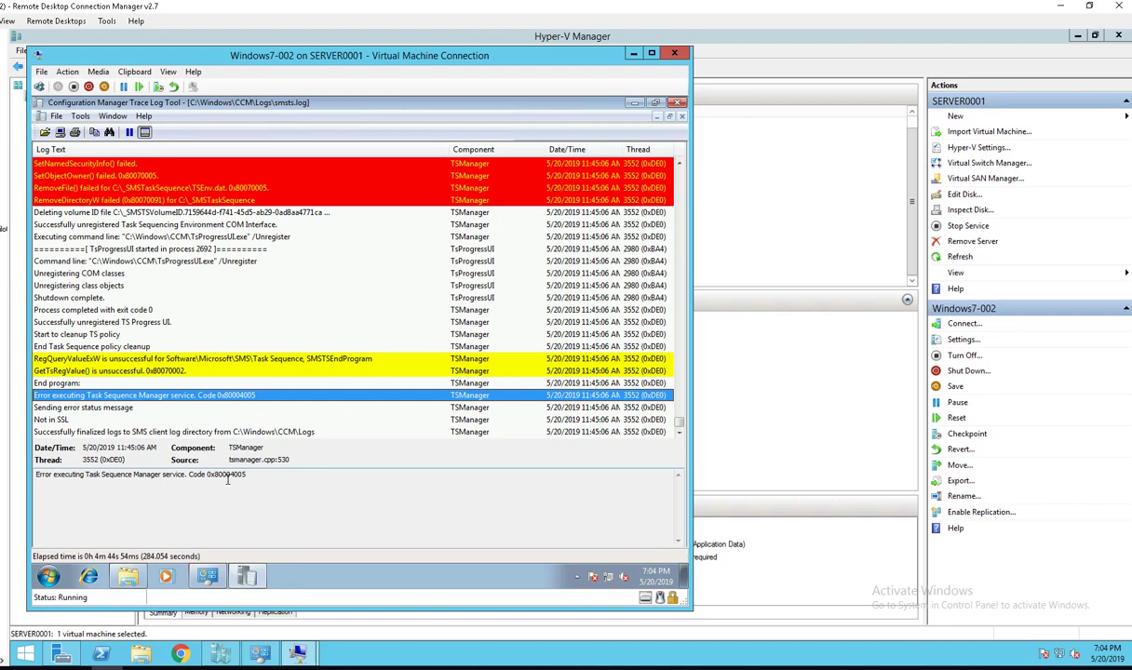
left_click_drag(252, 475, 197, 475)
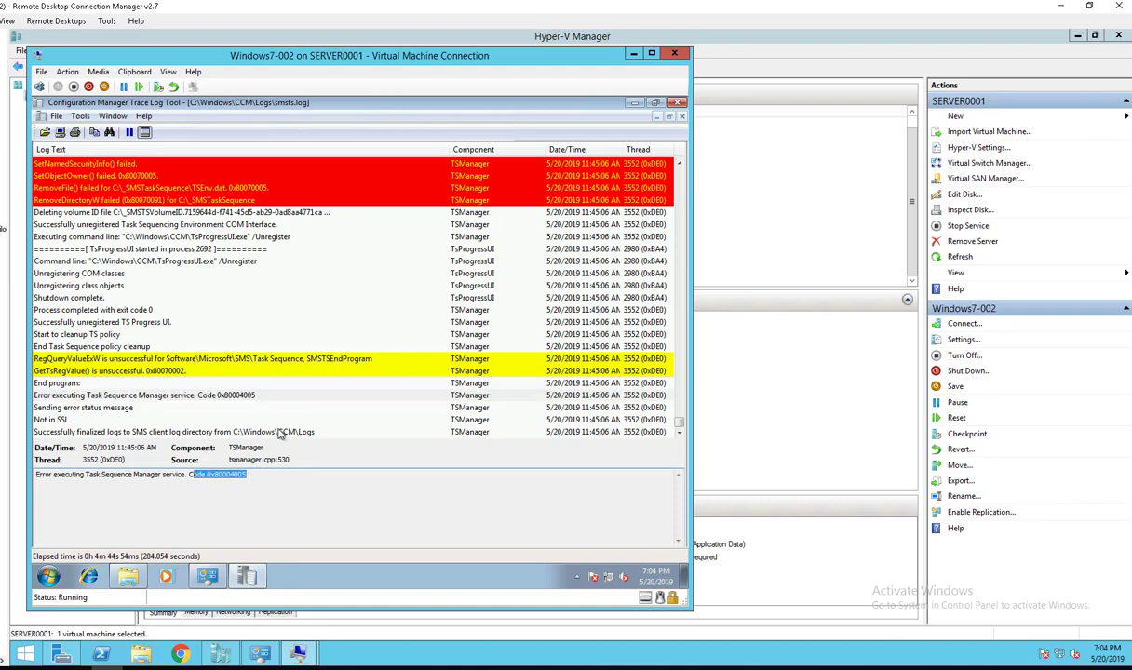
left_click(291, 371)
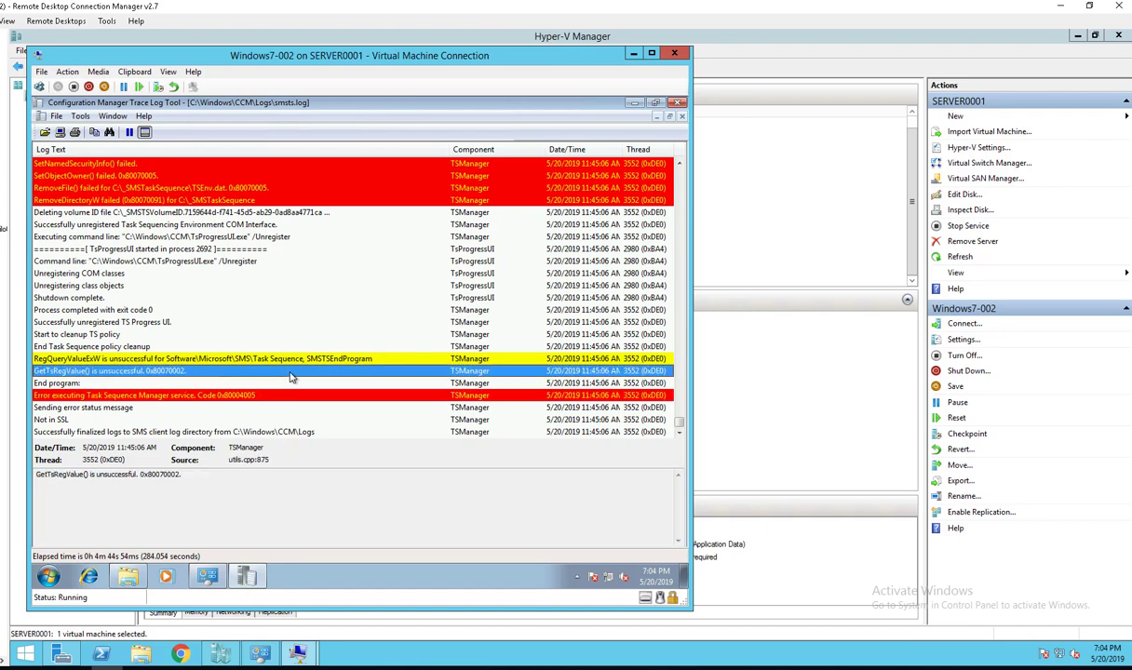
- Inspect the smsts.log details of the failed Upgrade Operating System action, the aborted group execution and the failed last action
scroll(291, 374, "up", 3)
scroll(292, 373, "up", 2)
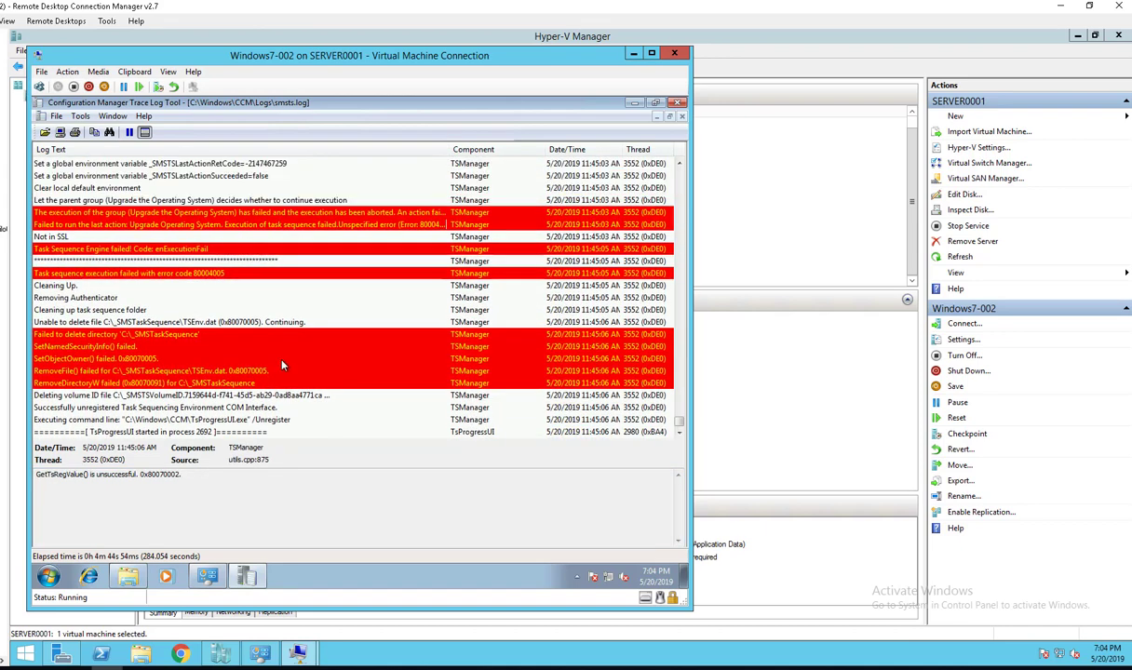
left_click(146, 215)
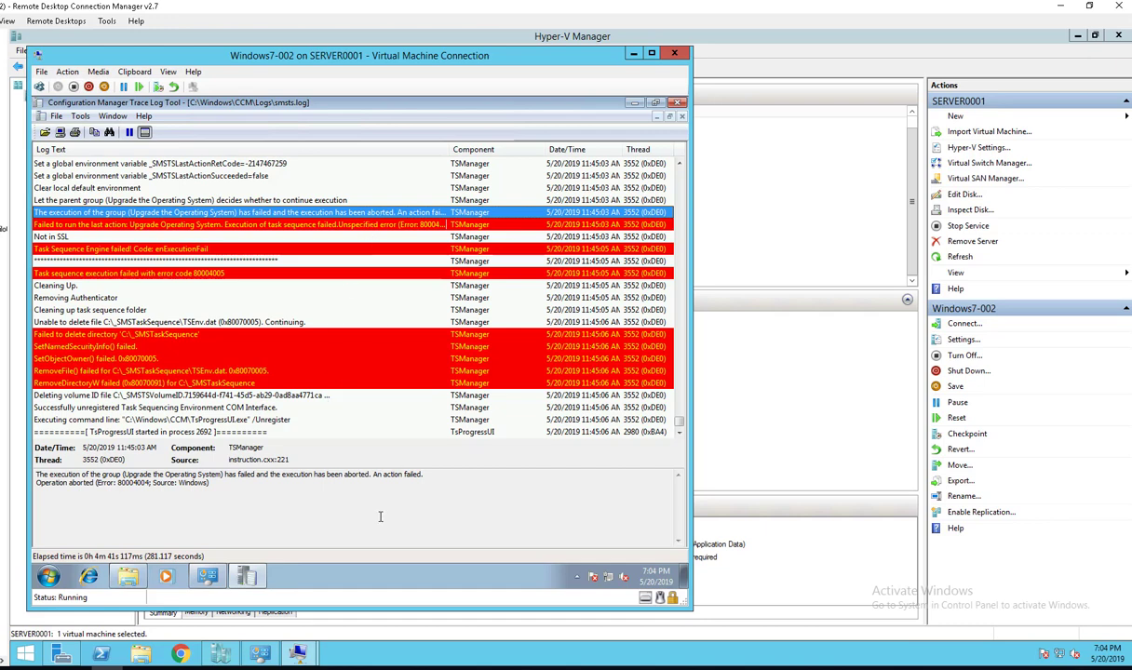
left_click(267, 224)
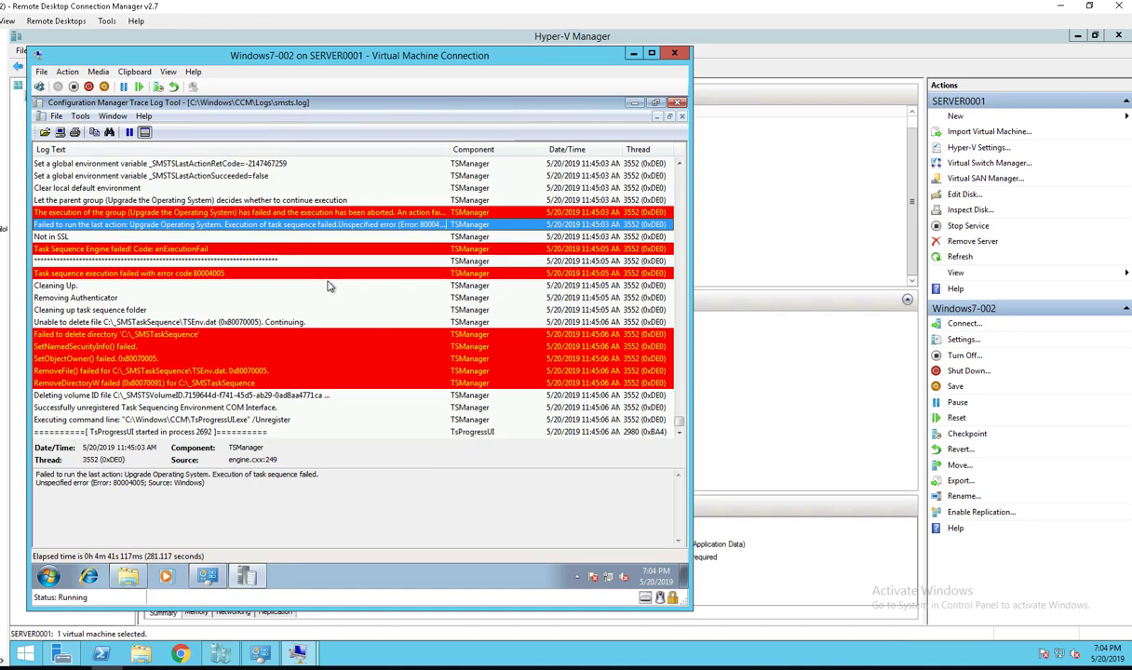
scroll(326, 279, "up", 1)
scroll(328, 283, "up", 1)
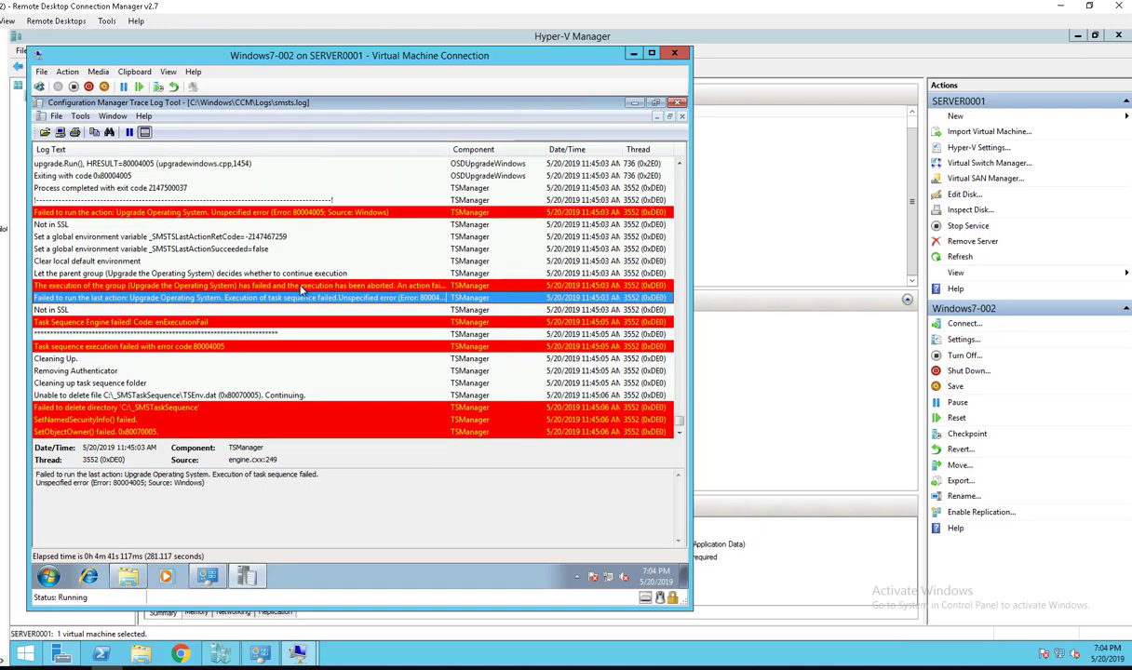
left_click(216, 215)
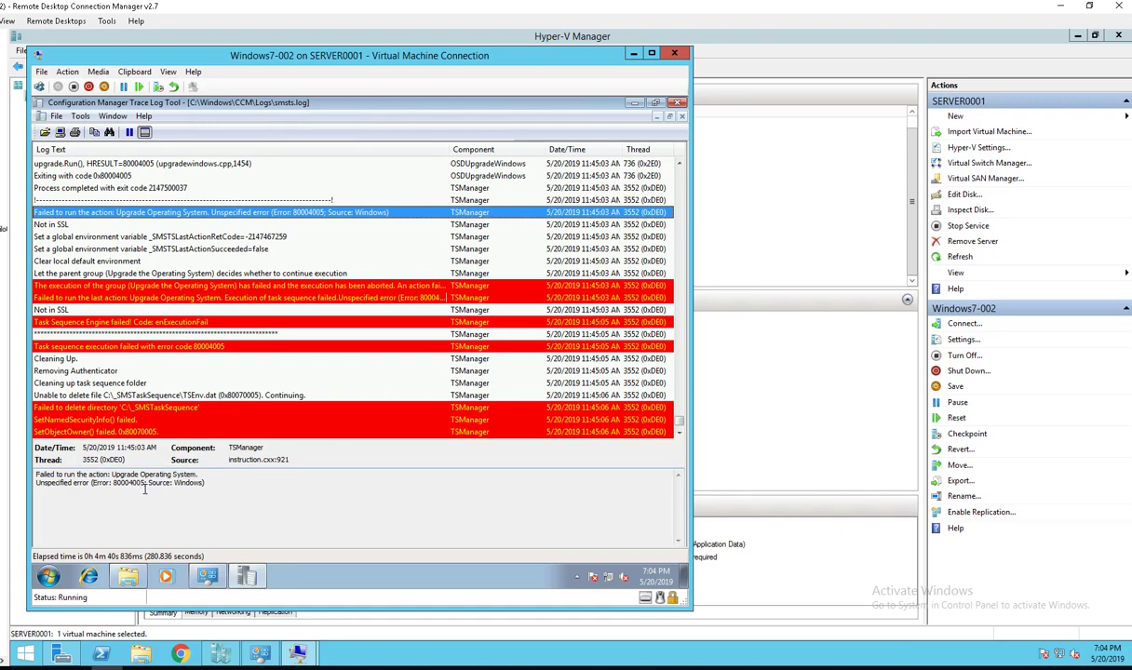
left_click(376, 287)
scroll(370, 390, "up", 2)
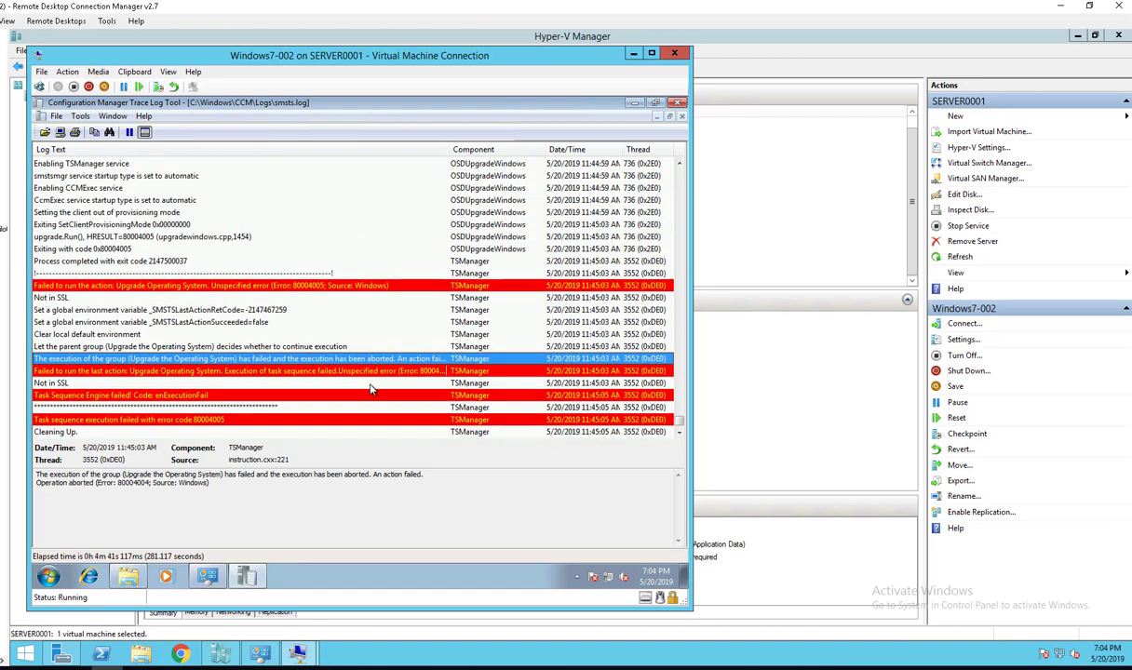
left_click(314, 286)
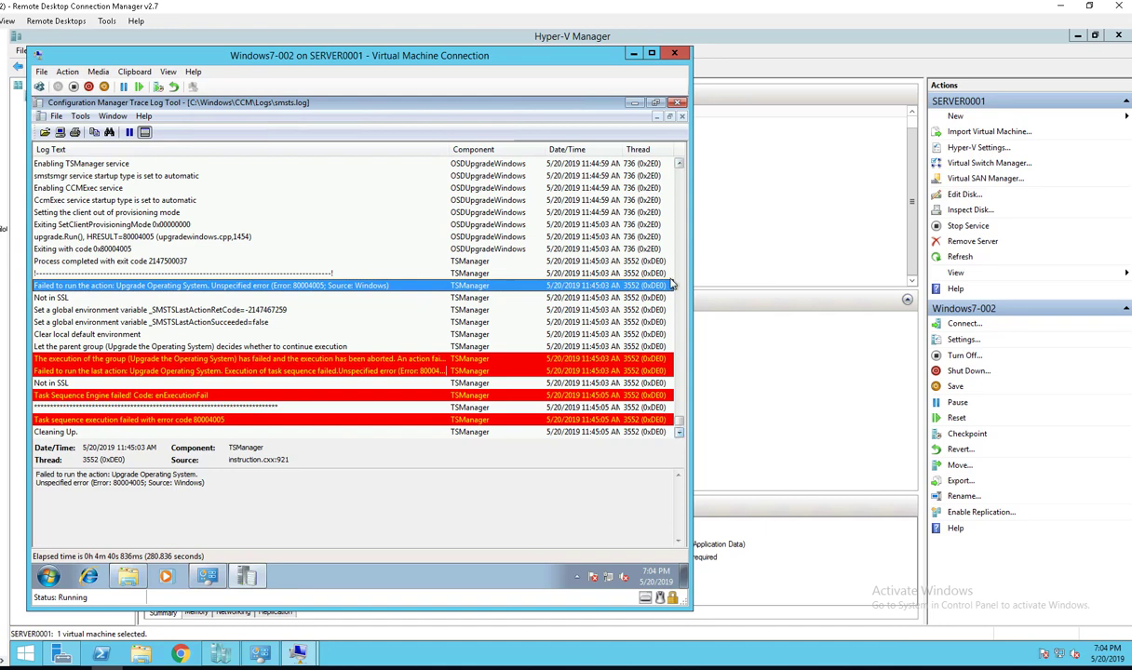
- Inspect the OSDUpgradeWindows entry about the Windows Setup failure, then return to the final log entries
scroll(649, 160, "up", 3)
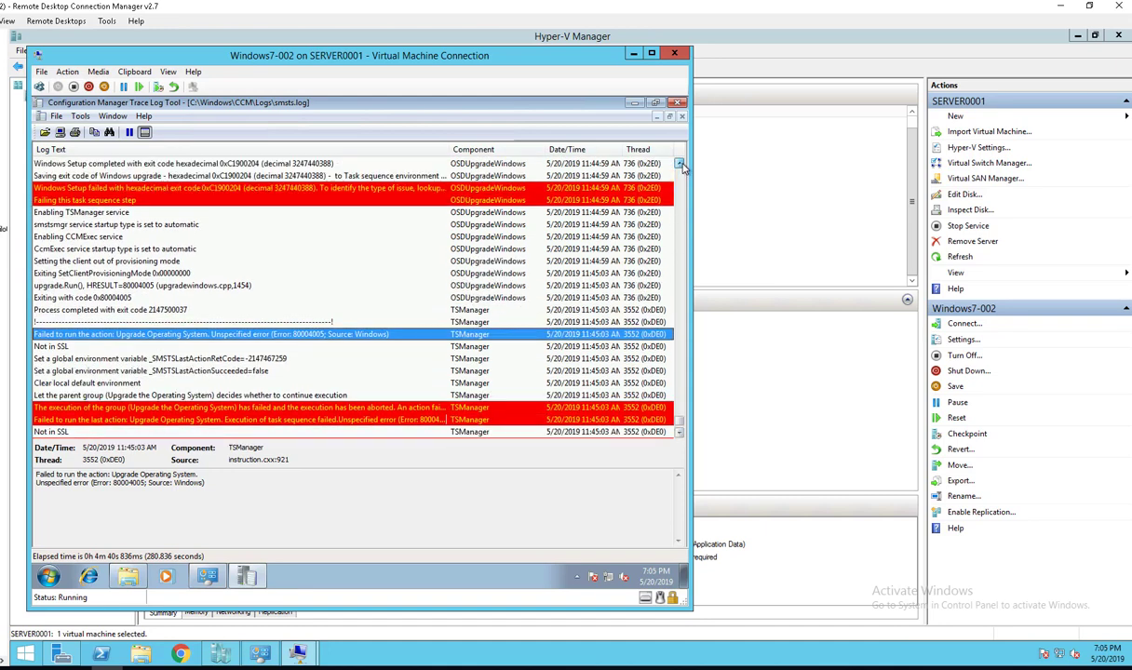
left_click(97, 238)
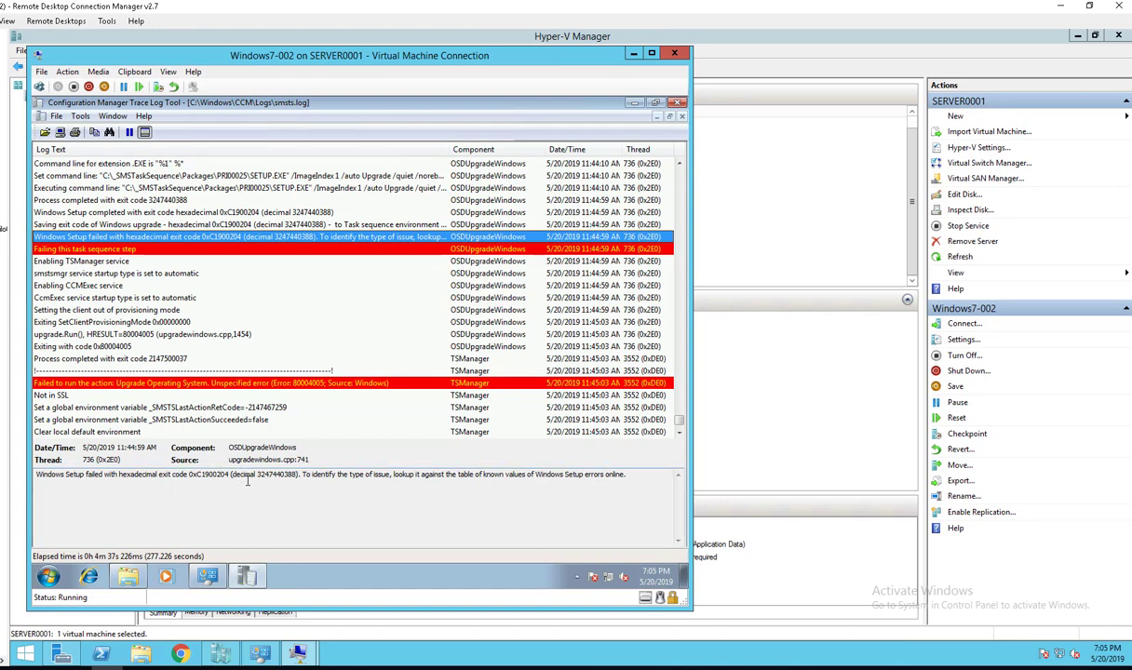
left_click(680, 435)
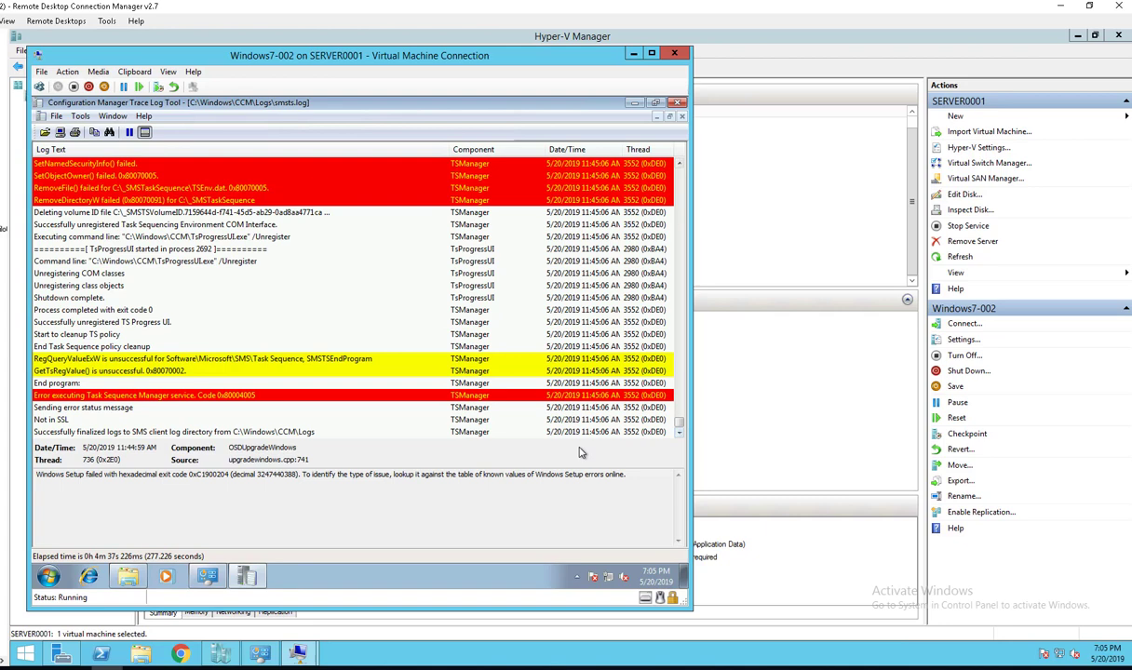
left_click(544, 432)
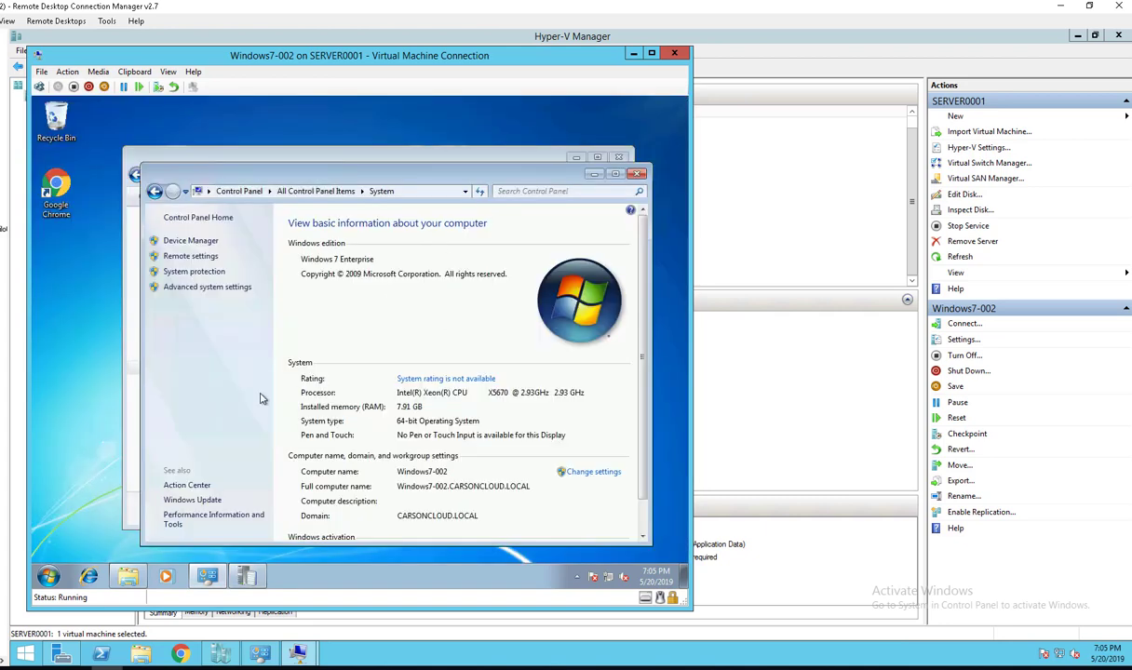
- Open Software Center on the Windows 7 virtual machine and display the available operating systems
left_click(49, 575)
left_click(85, 542)
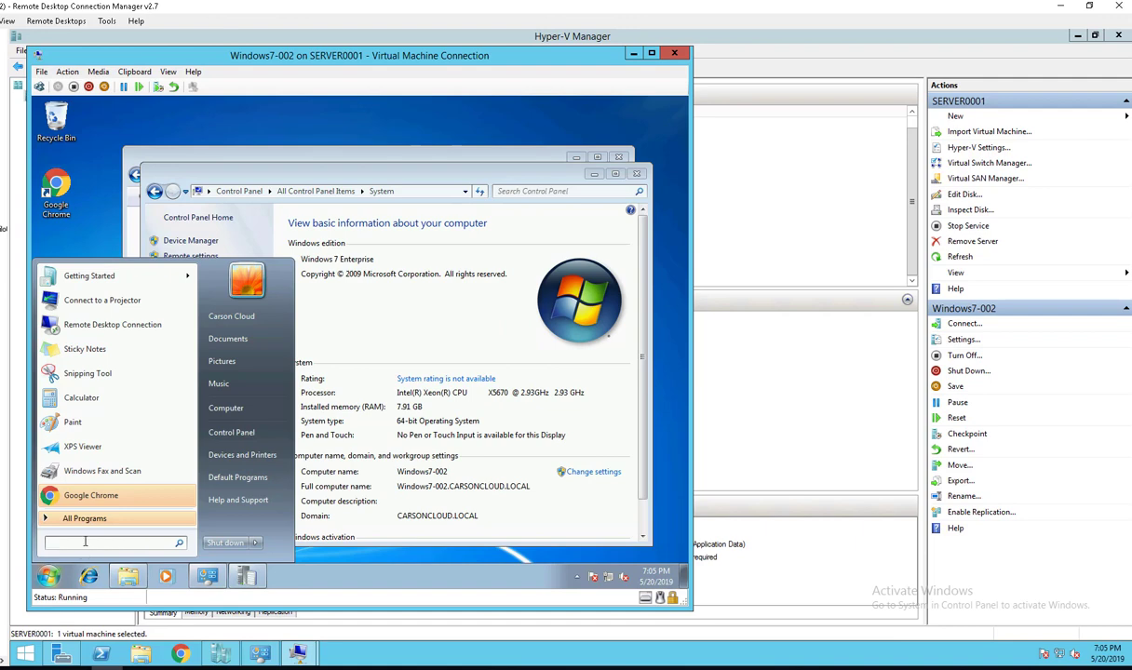
type("so")
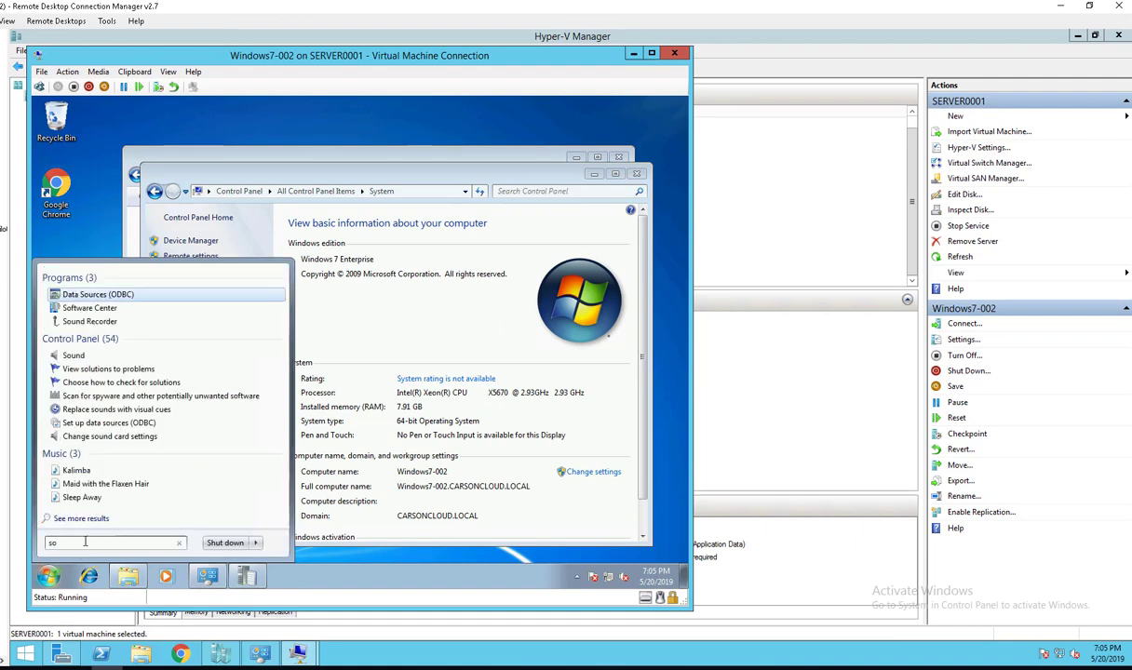
left_click(93, 307)
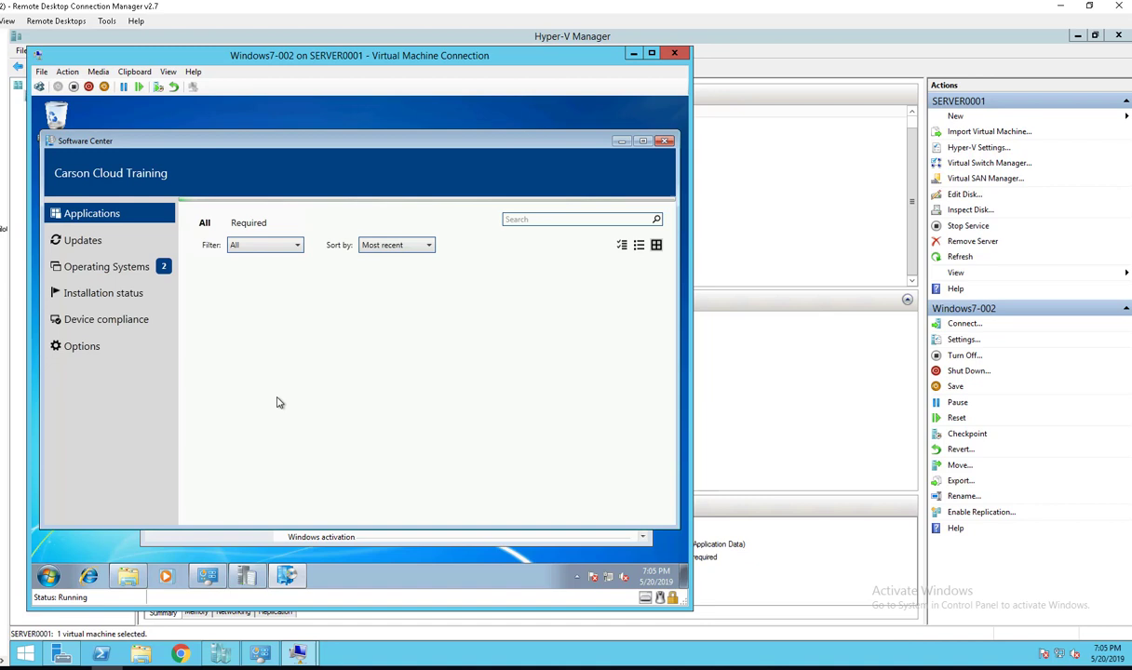
left_click(98, 267)
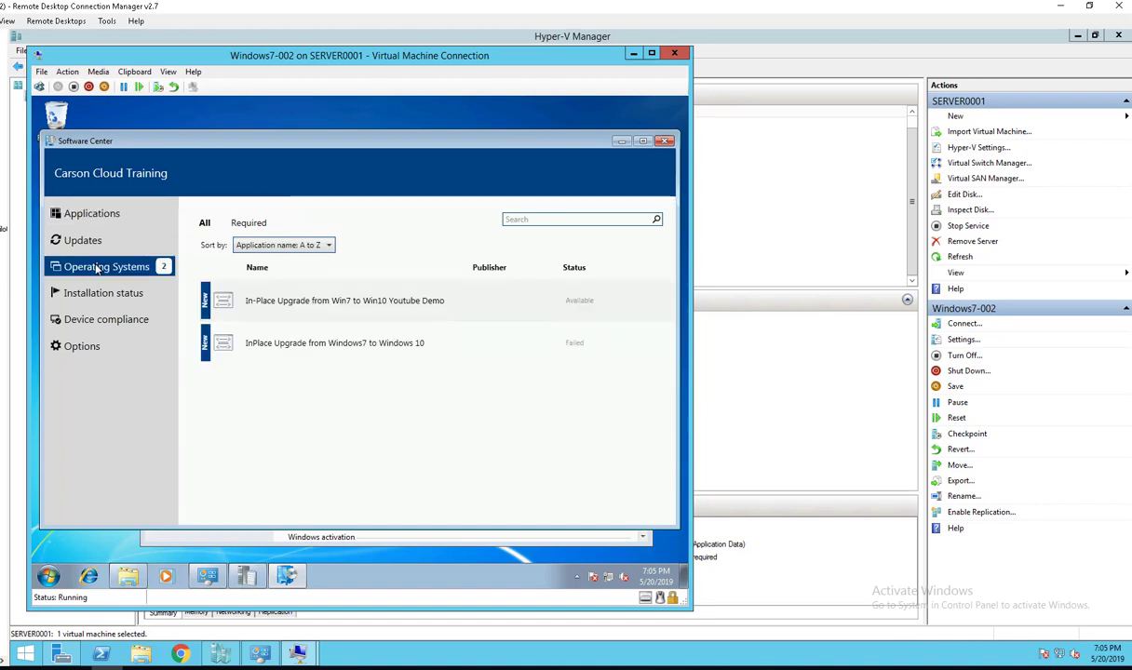
- Retry the "InPlace Upgrade from Windows7 to Windows 10" deployment and confirm installing the operating system
left_click(317, 347)
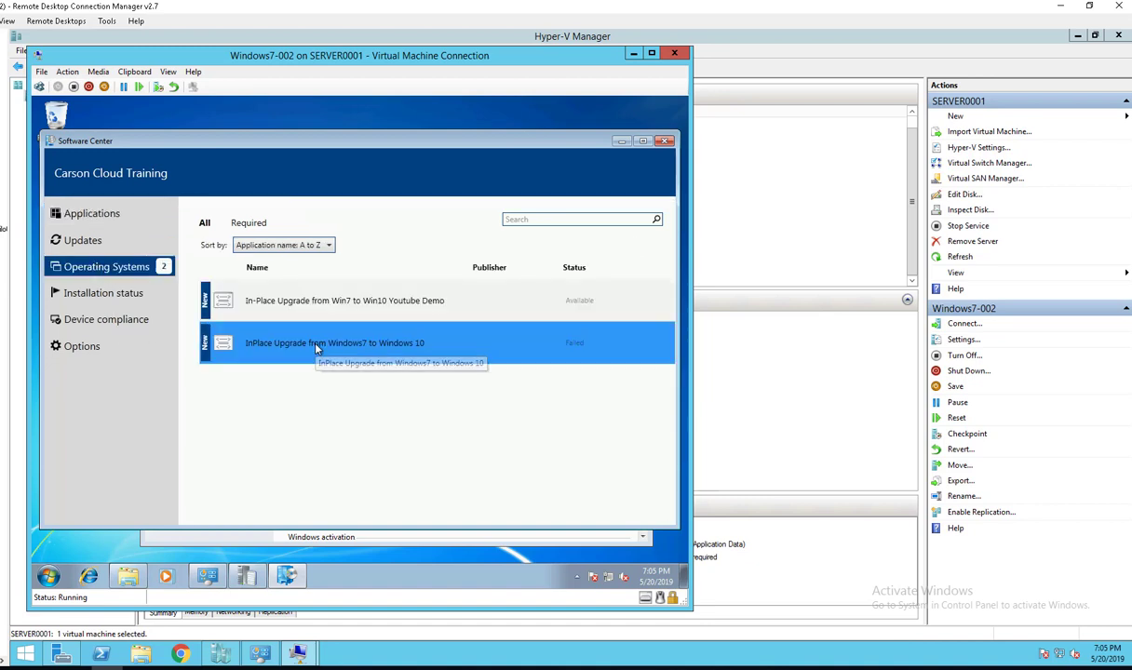
double_click(316, 345)
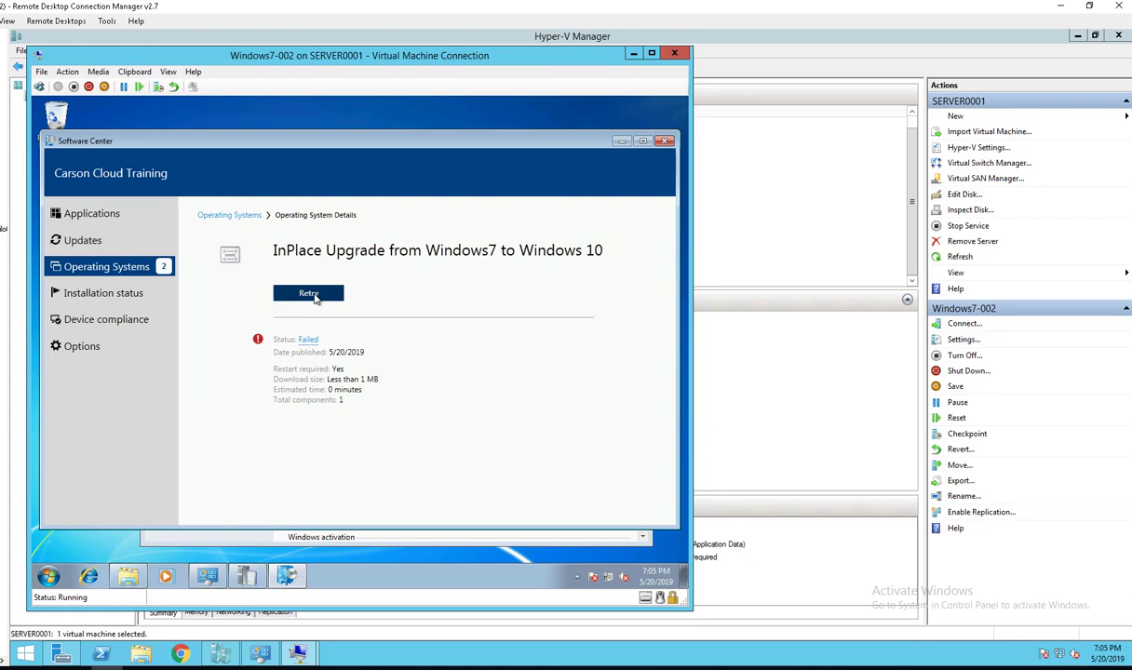
left_click(314, 294)
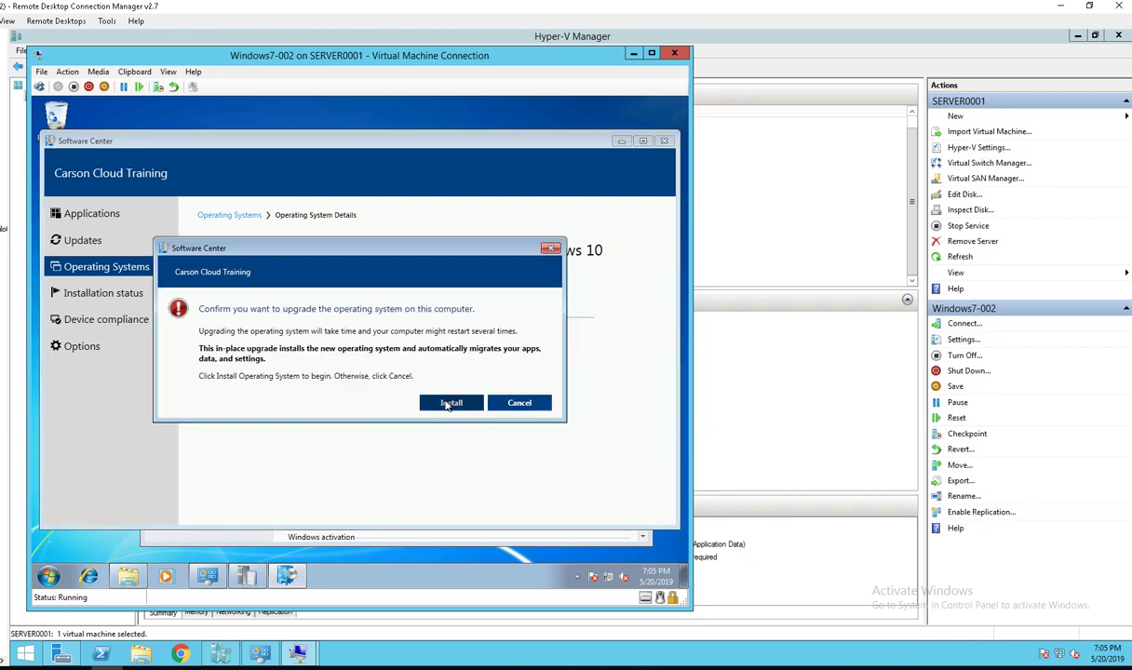
left_click(448, 404)
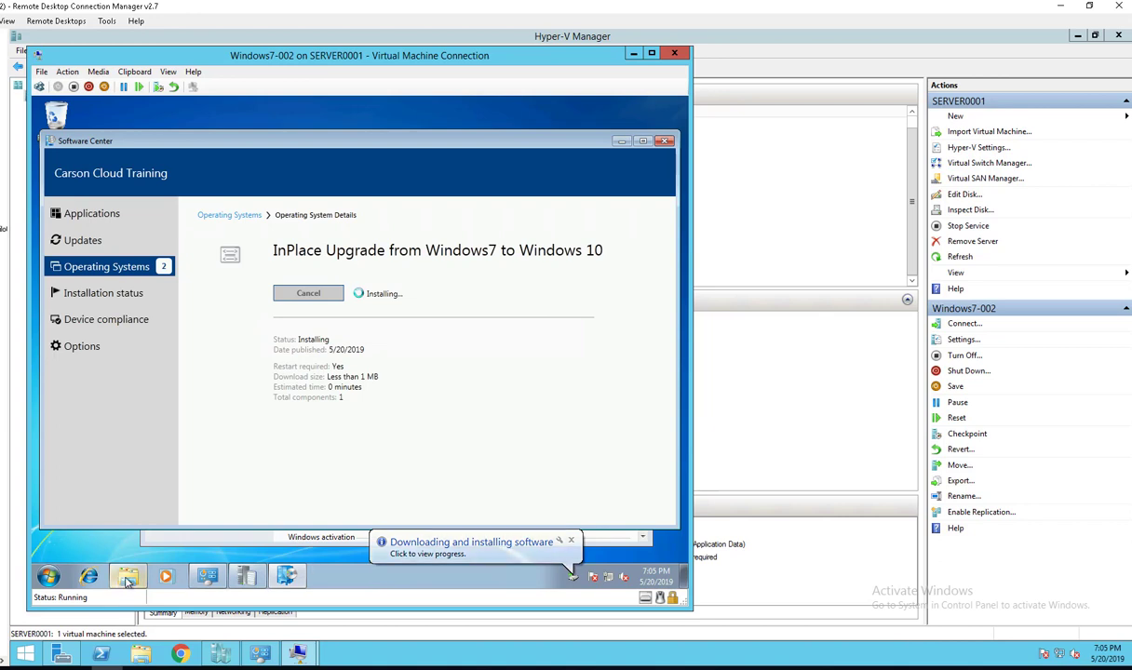
- Open the _SMSTaskSequence folder on Local Disk (C:), refresh it and grant permanent access to it
mouse_move(130, 578)
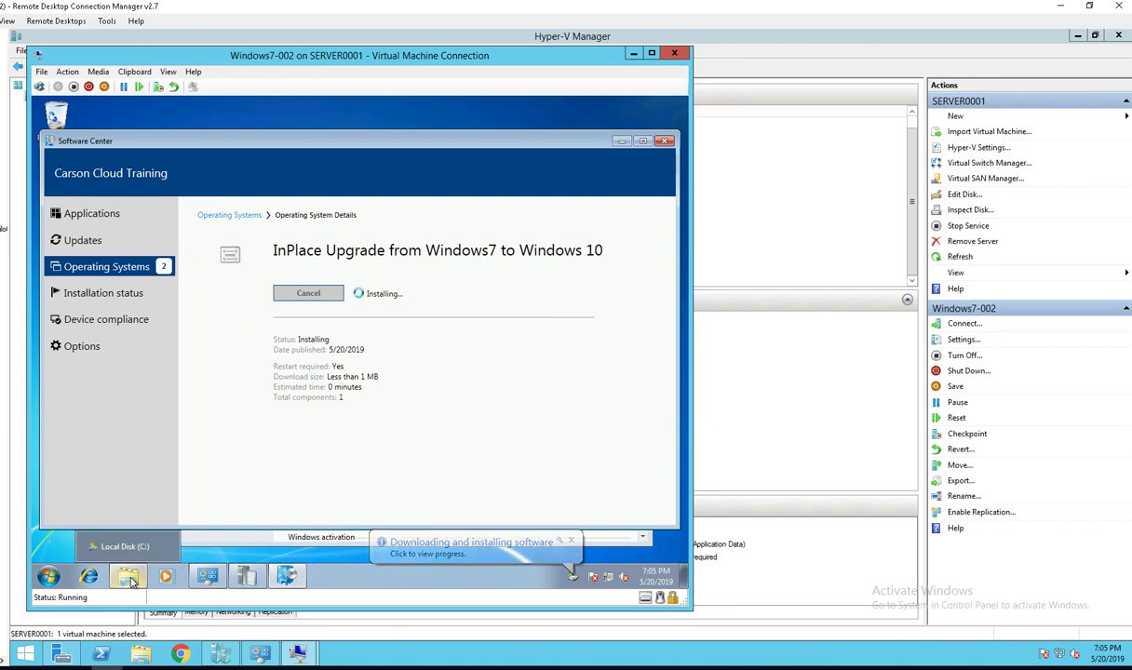
left_click(131, 579)
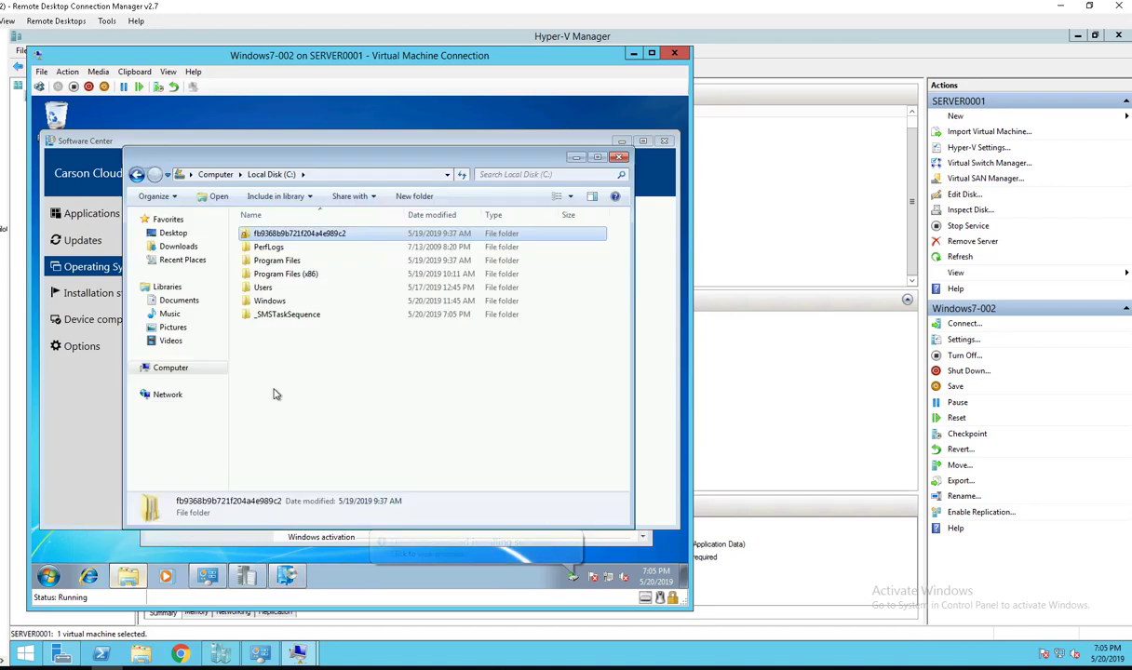
left_click(303, 316)
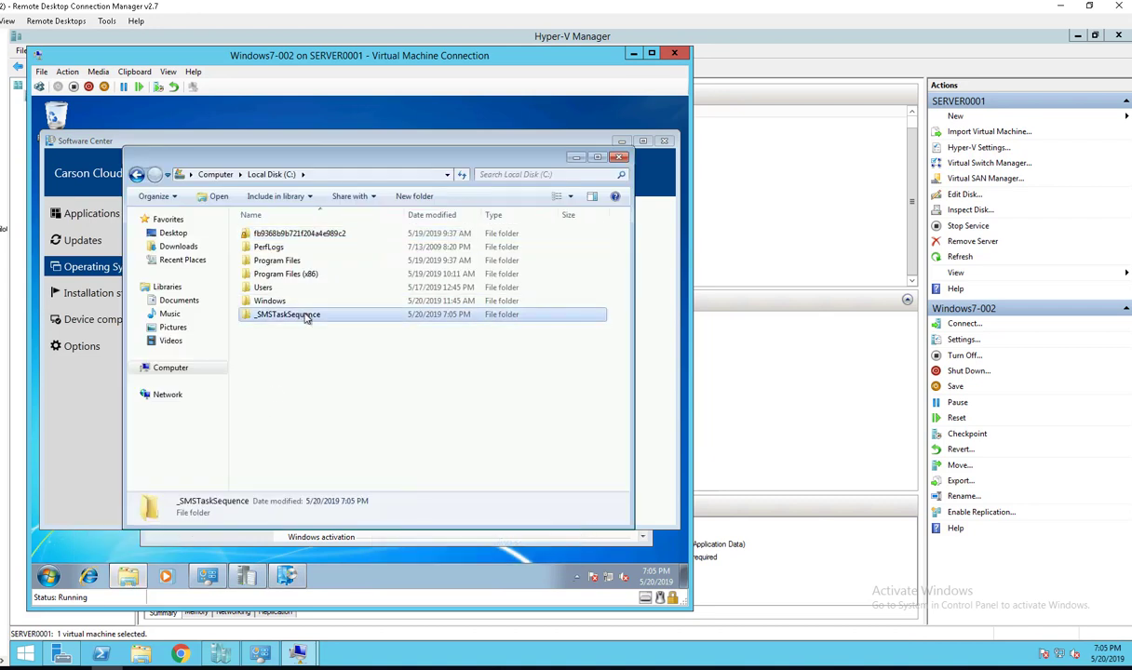
double_click(306, 316)
left_click(360, 339)
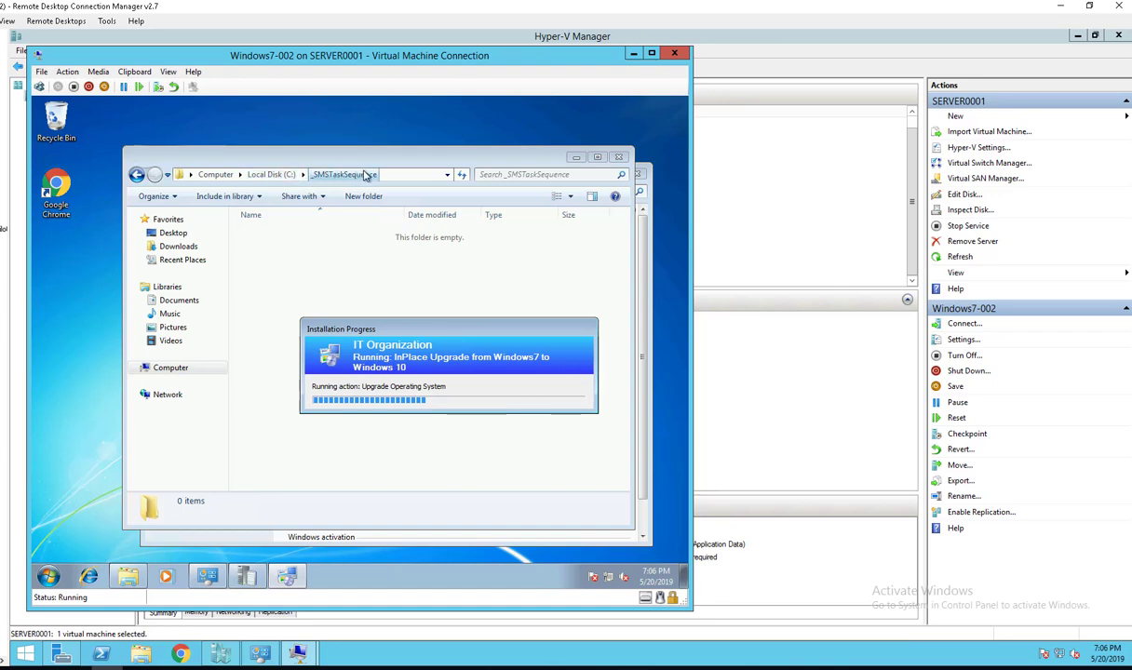
left_click(464, 177)
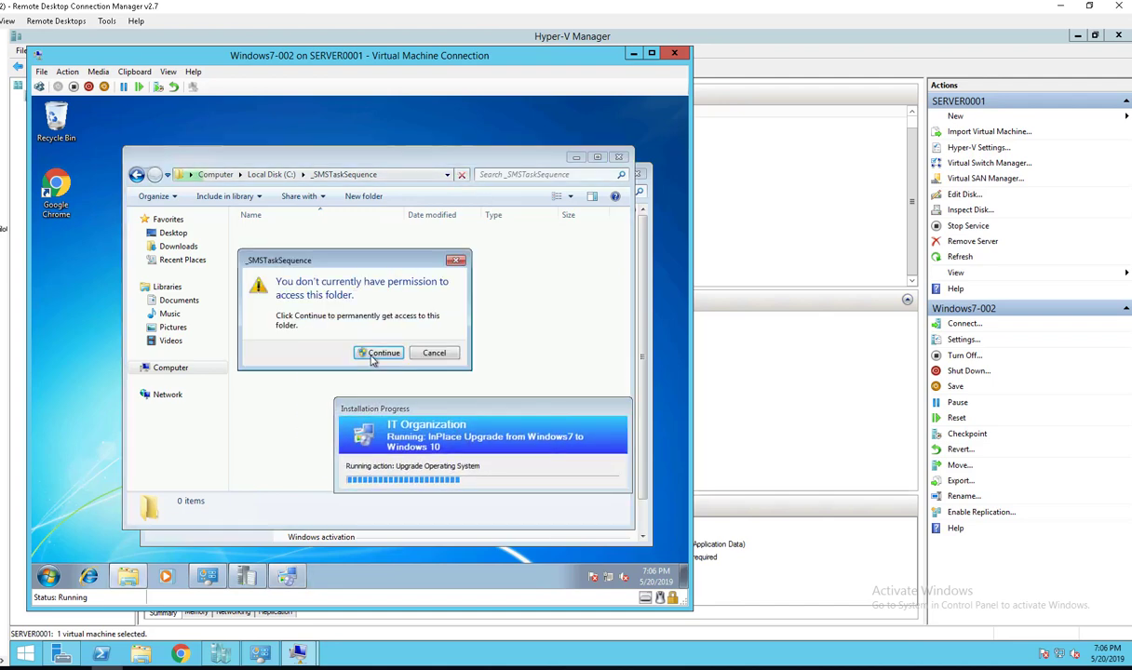
left_click(373, 353)
- Open the PRI00025 folder inside Packages and move the Installation Progress window off the downloaded files
left_click(285, 236)
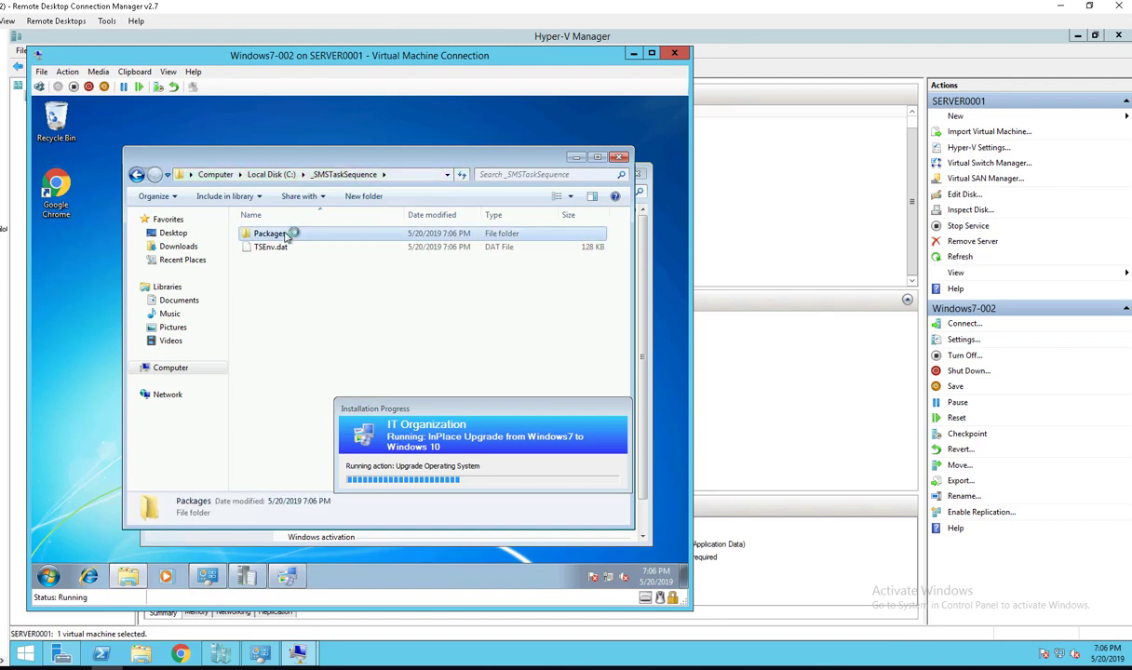
double_click(286, 236)
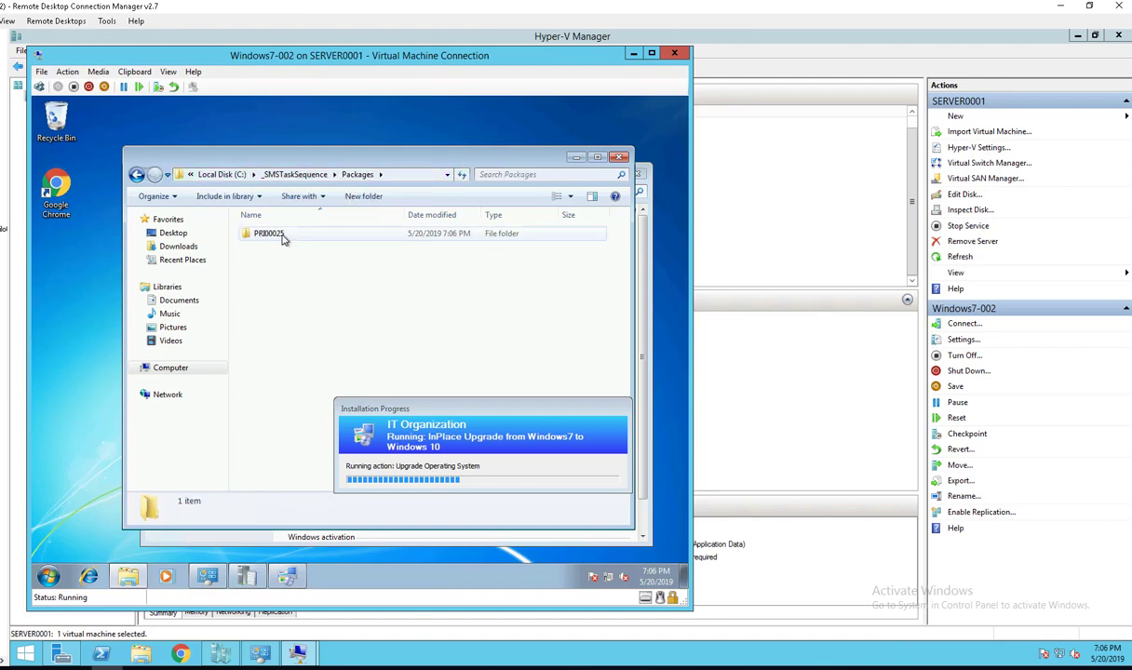
double_click(283, 235)
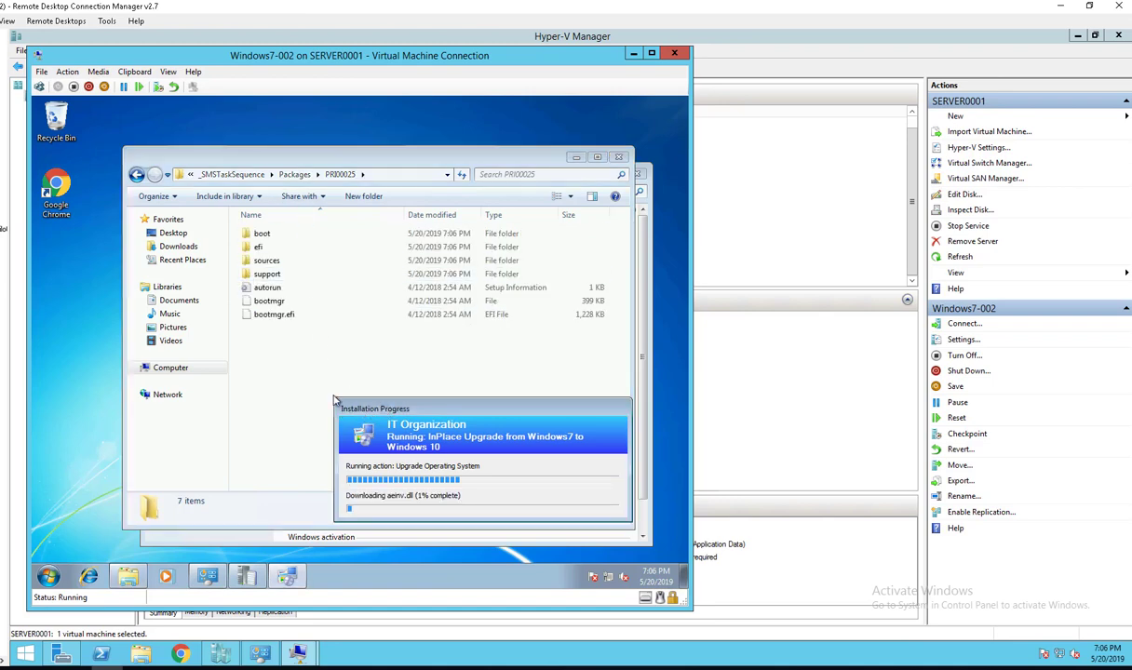
left_click_drag(380, 409, 272, 374)
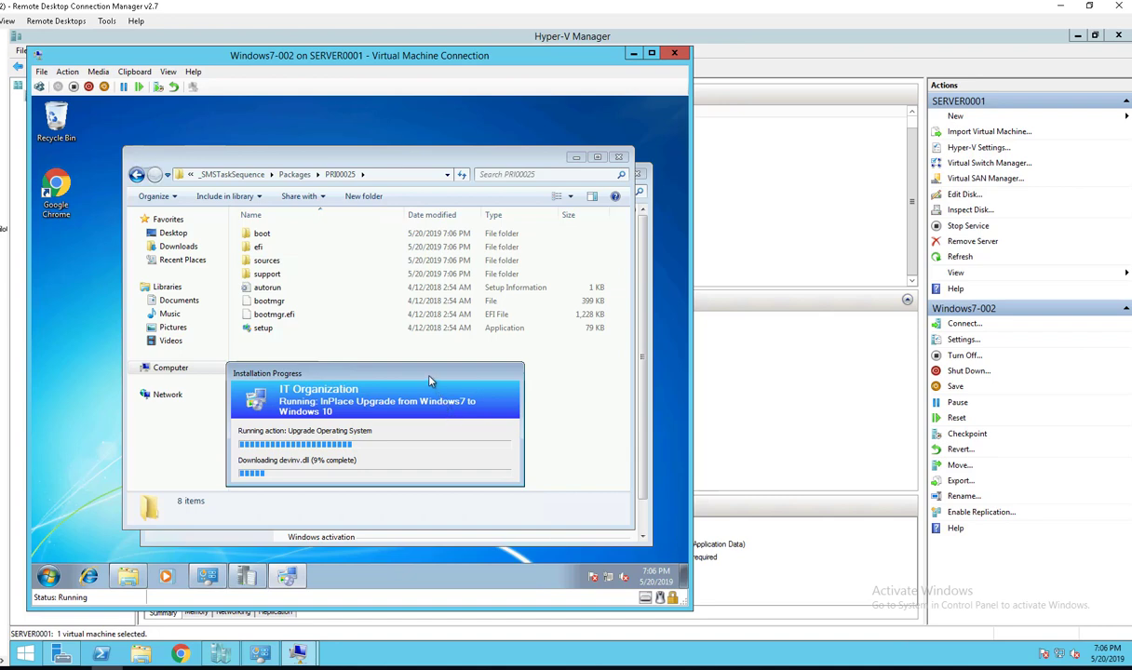
- Check the Windows 7 details on Control Panel's System page, keep the Installation Progress window clear of them, and minimize the page
left_click(50, 577)
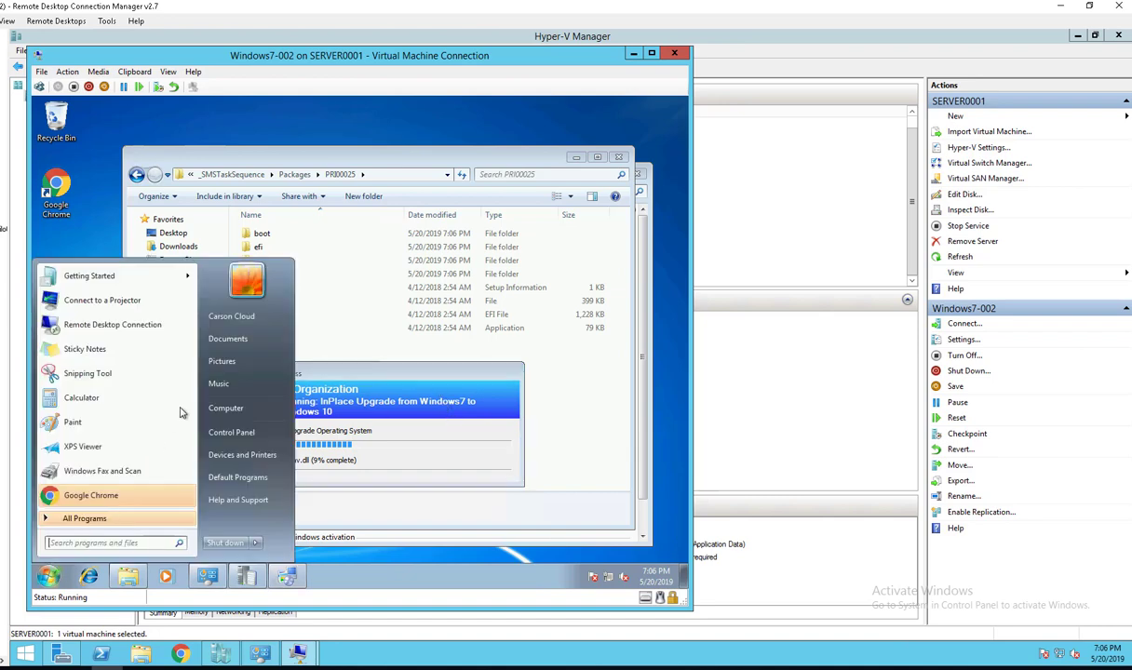
left_click(249, 435)
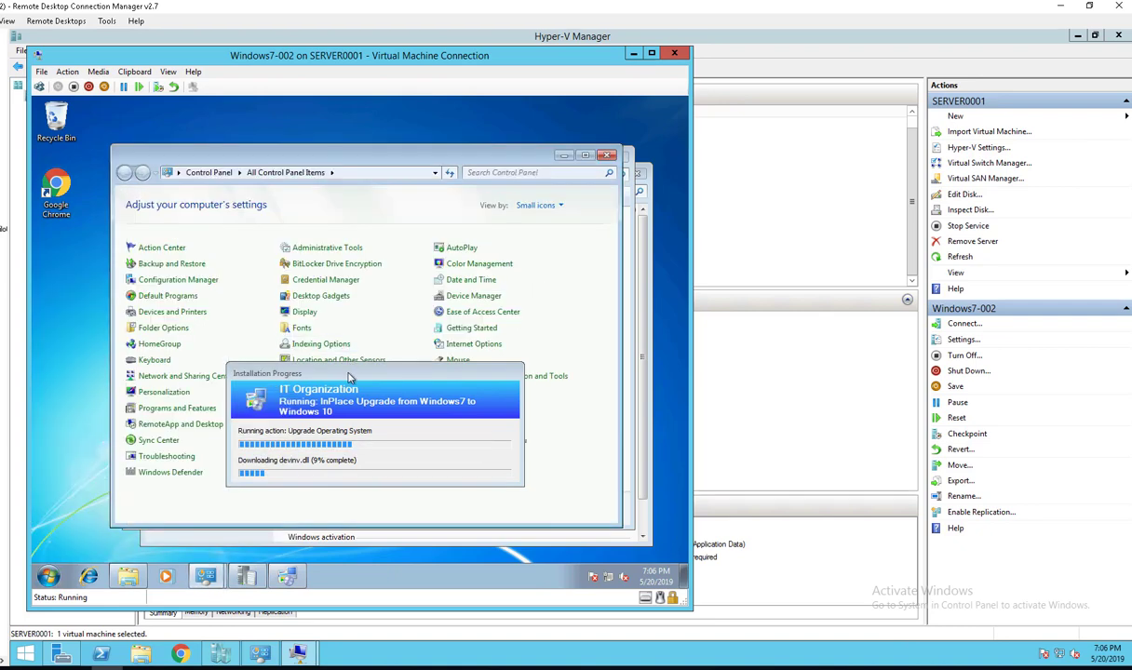
left_click_drag(349, 376, 400, 219)
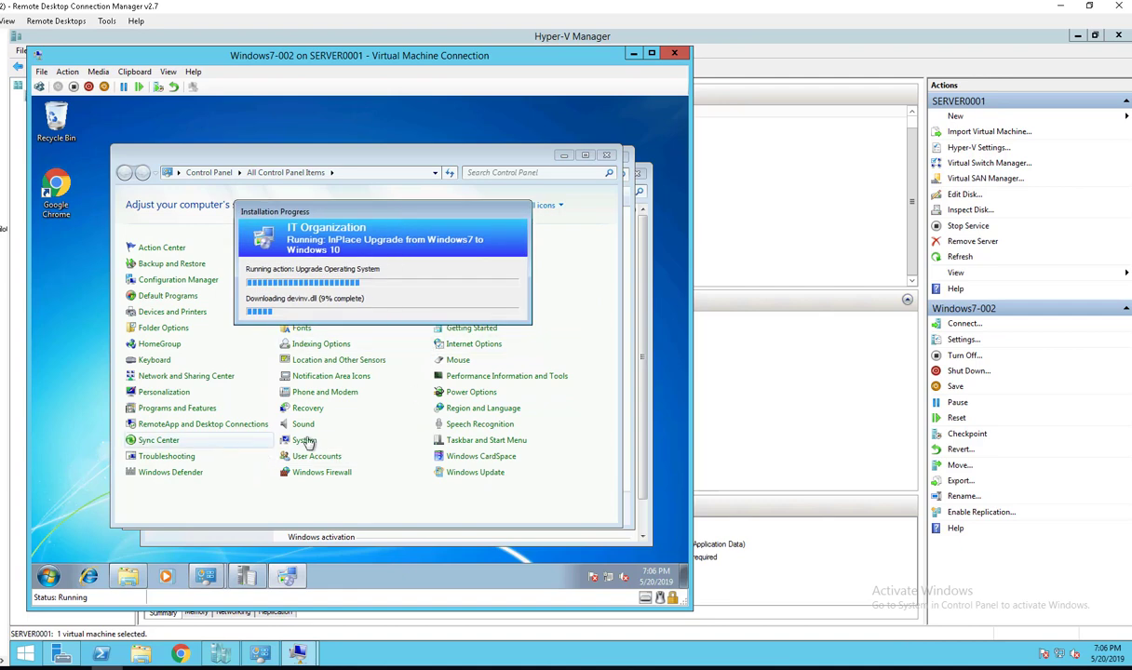
left_click(308, 443)
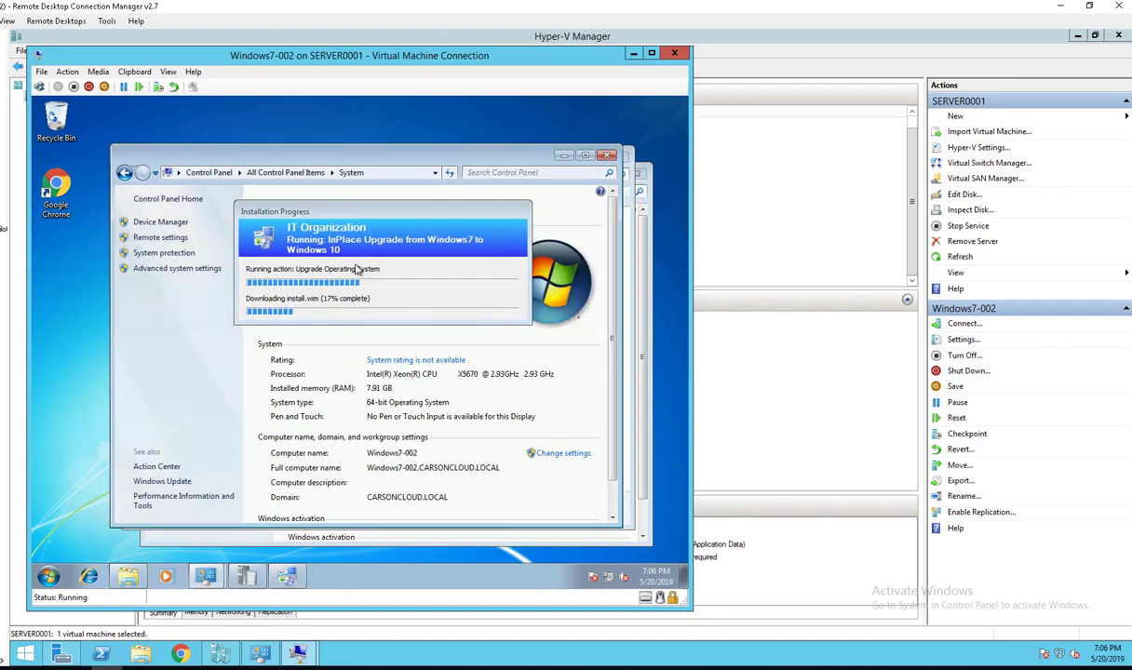
left_click_drag(350, 228, 338, 174)
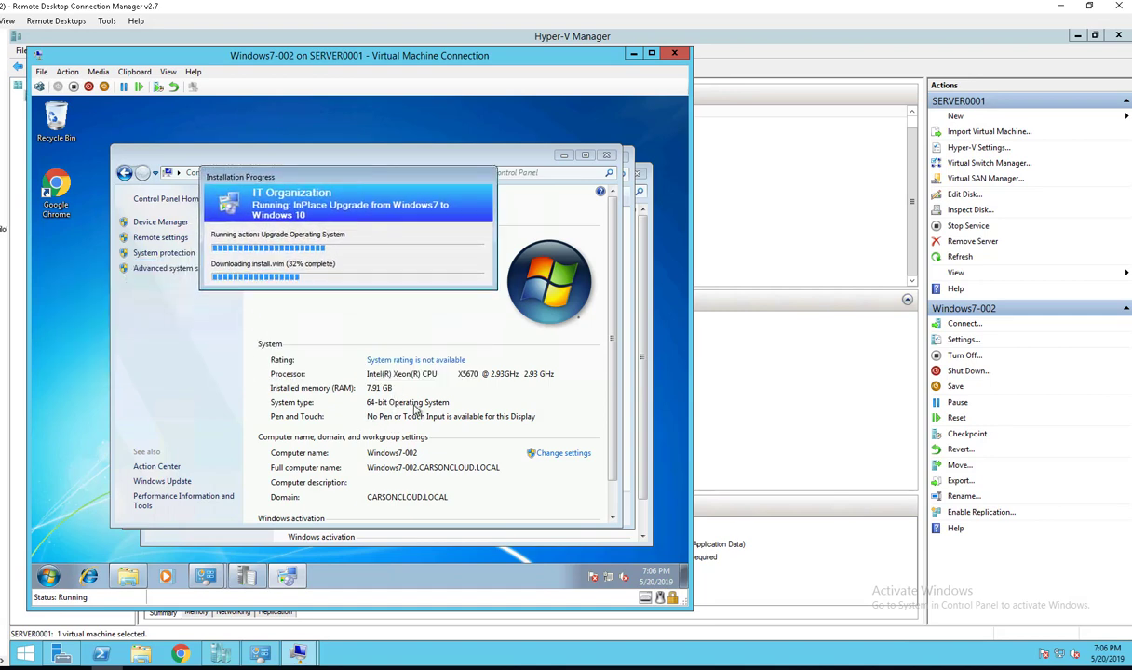
left_click(563, 167)
left_click(564, 156)
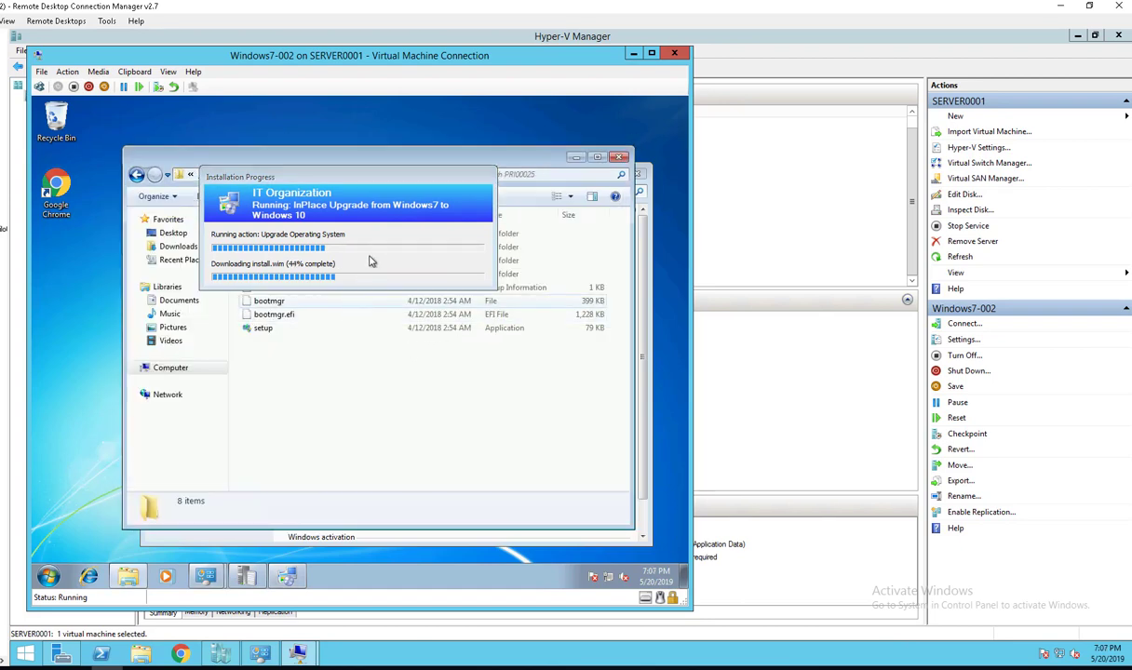
left_click_drag(379, 178, 429, 372)
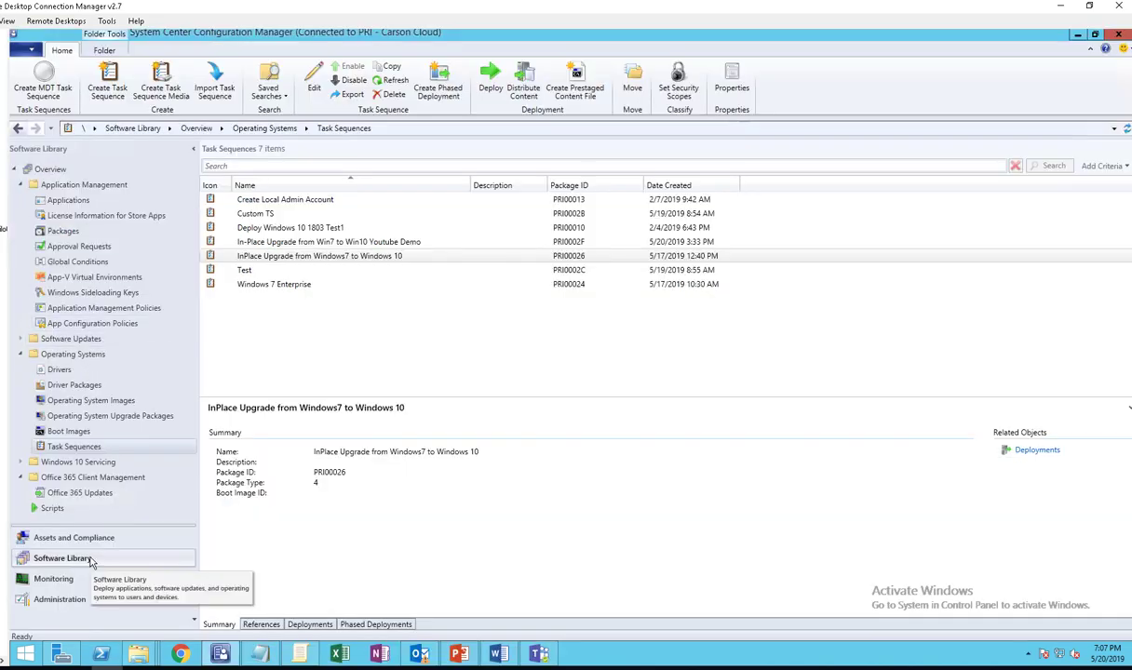
- Display the Operating System Upgrade Packages in the Configuration Manager console and select Windows10-1803
left_click(130, 416)
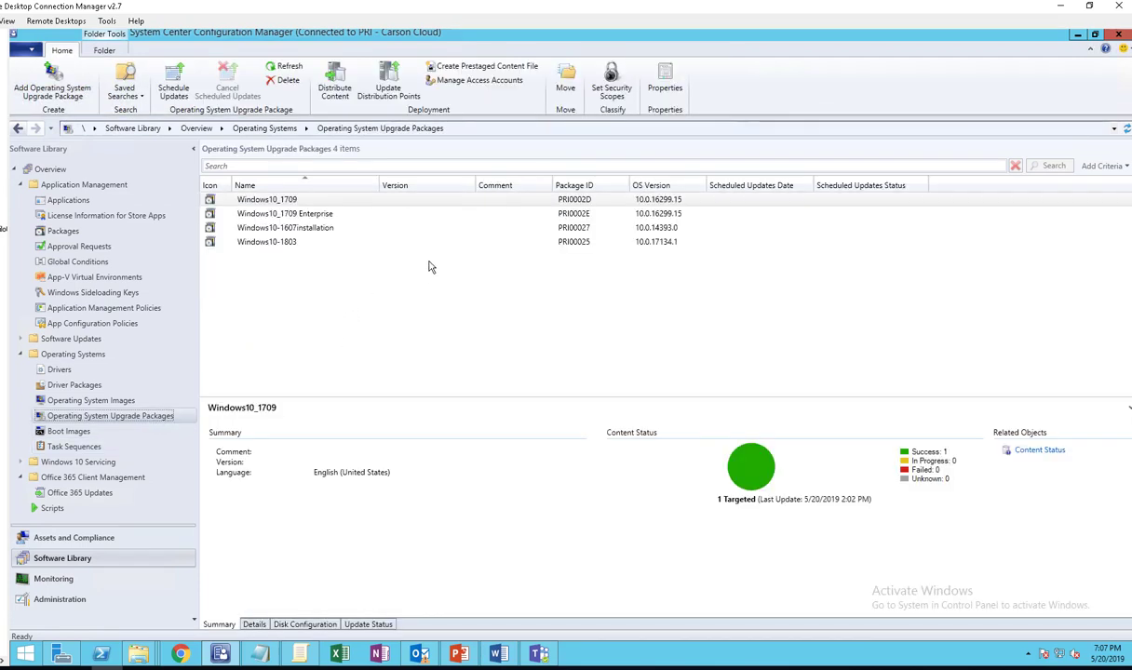
left_click(294, 244)
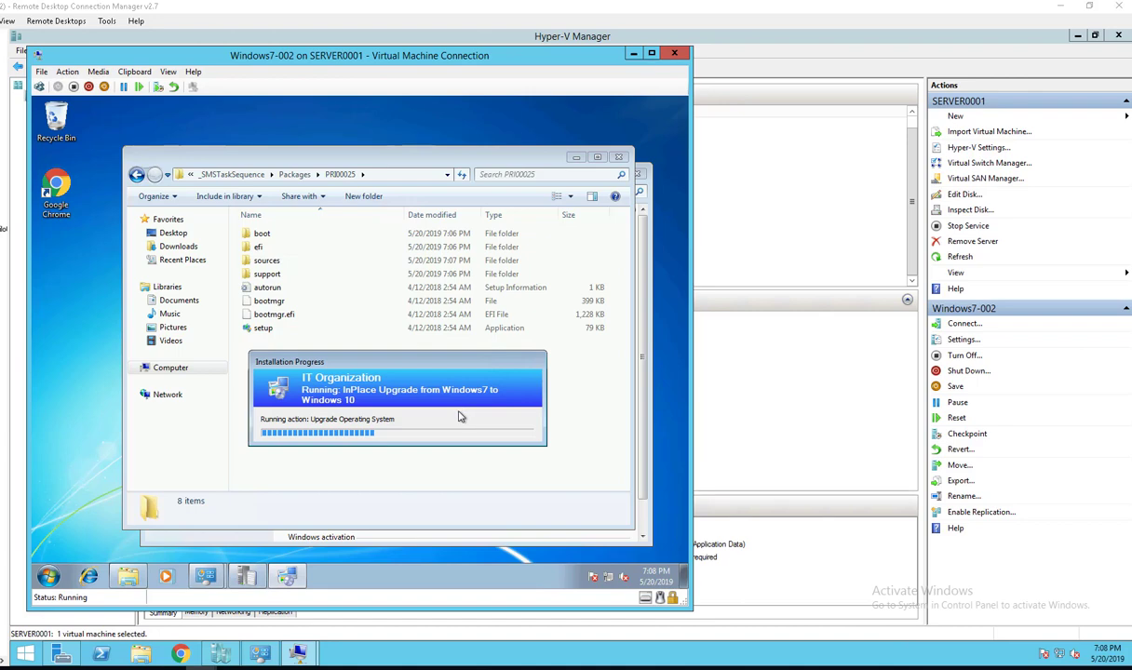
- Glance at smsts.log on the Windows 7 machine and inspect the _SMSTaskSequence folder on Local Disk (C:)
left_click(242, 578)
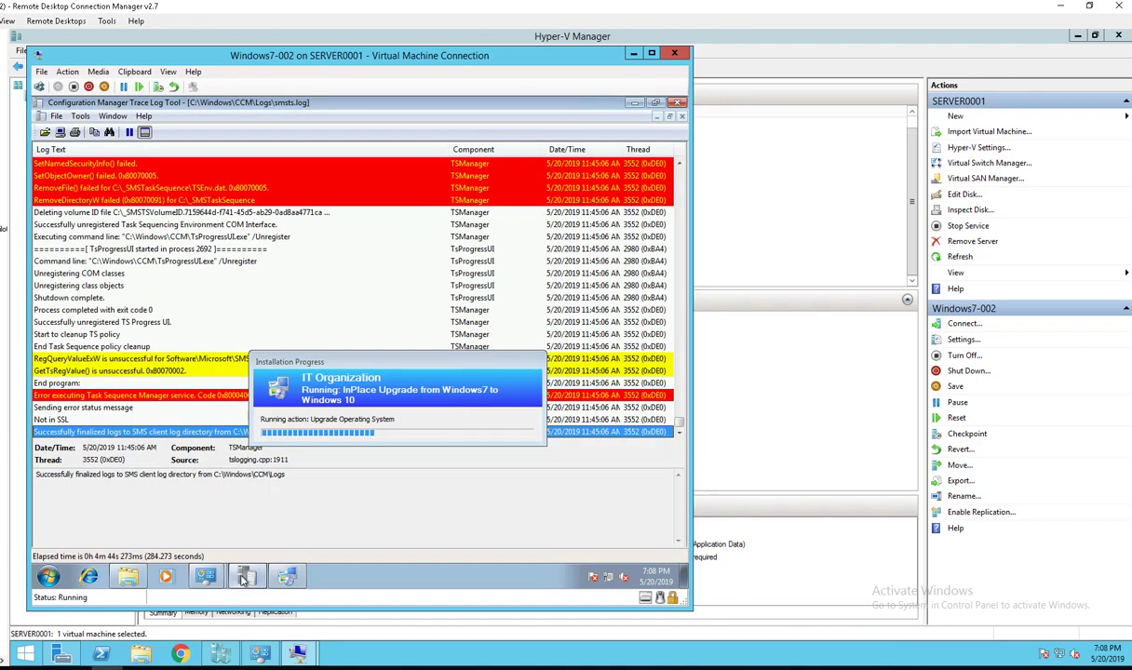
left_click(128, 577)
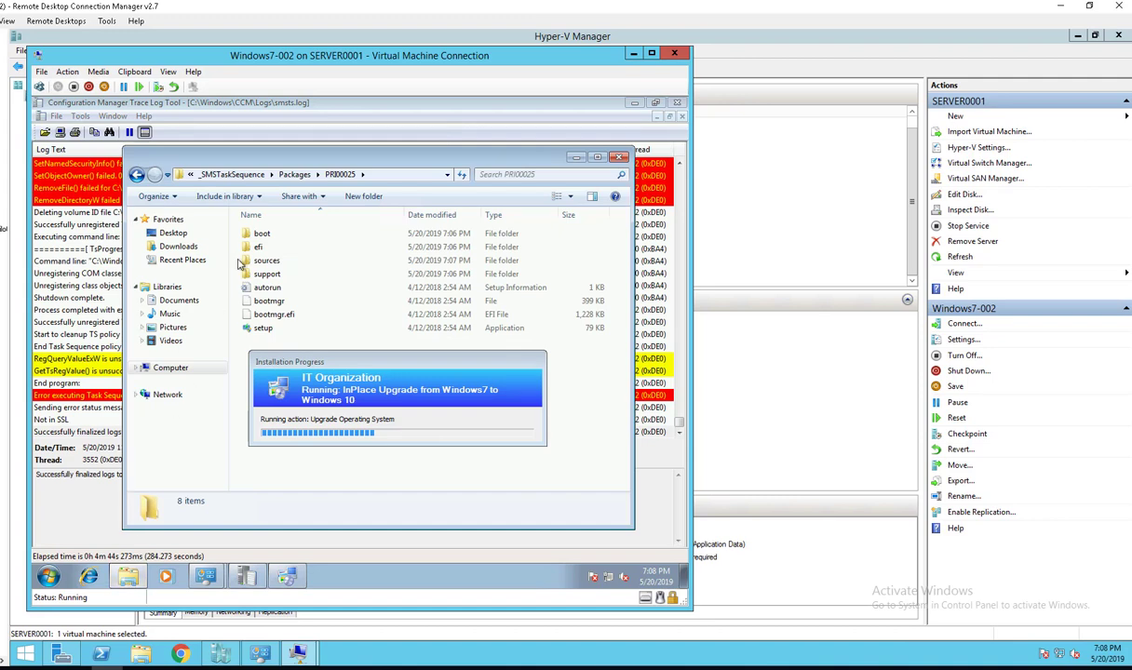
left_click(158, 367)
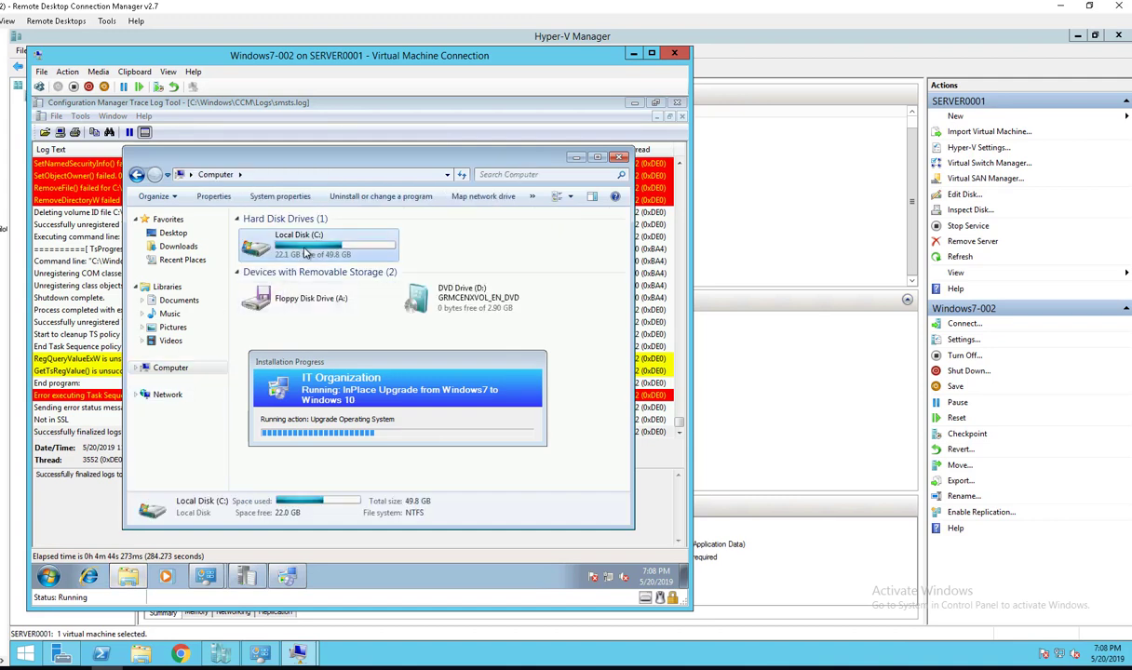
double_click(305, 252)
double_click(302, 243)
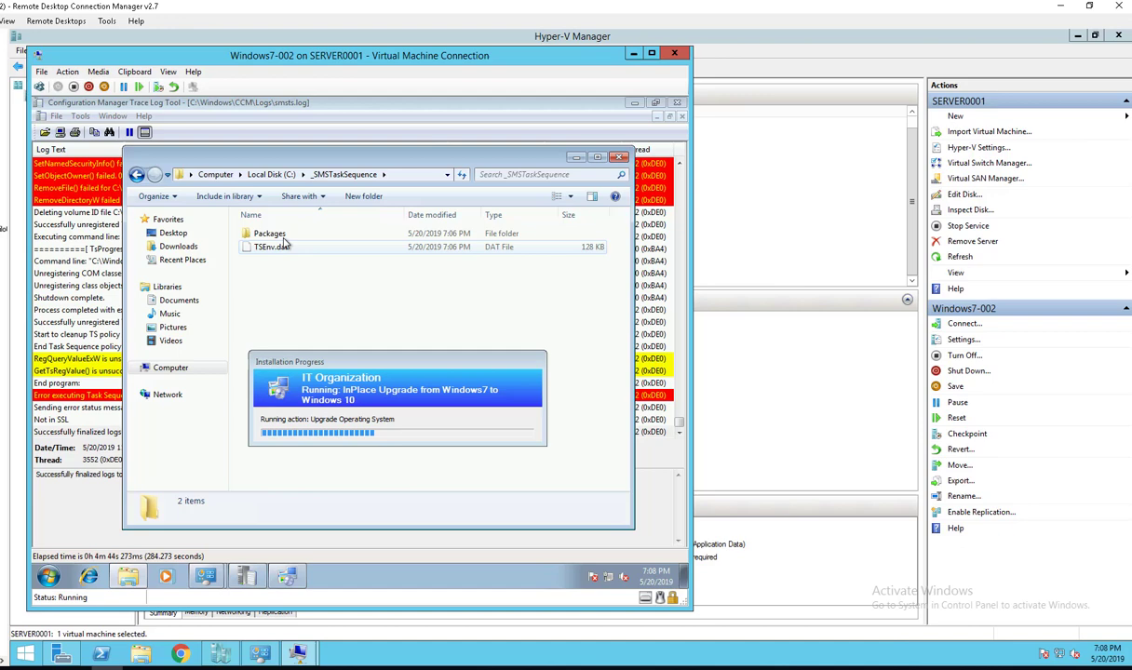
left_click(270, 234)
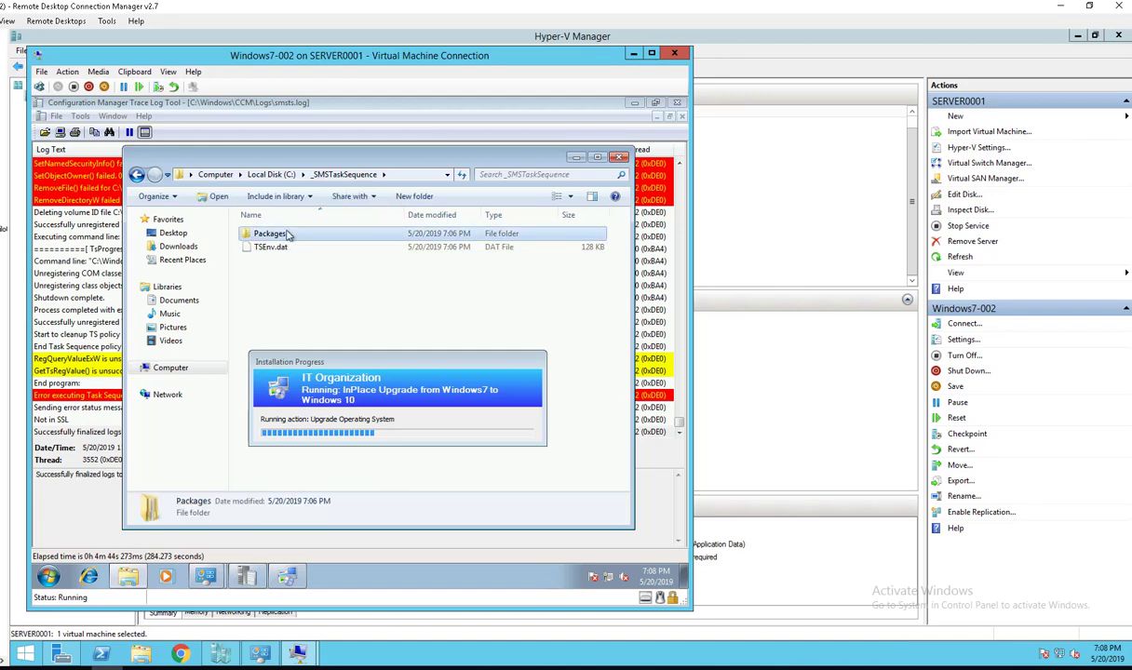
- Inspect the Sandbox folder inside fb9368b9b721f204a4e989c2 on Local Disk (C:) and return to the drive's root
left_click(275, 174)
double_click(289, 247)
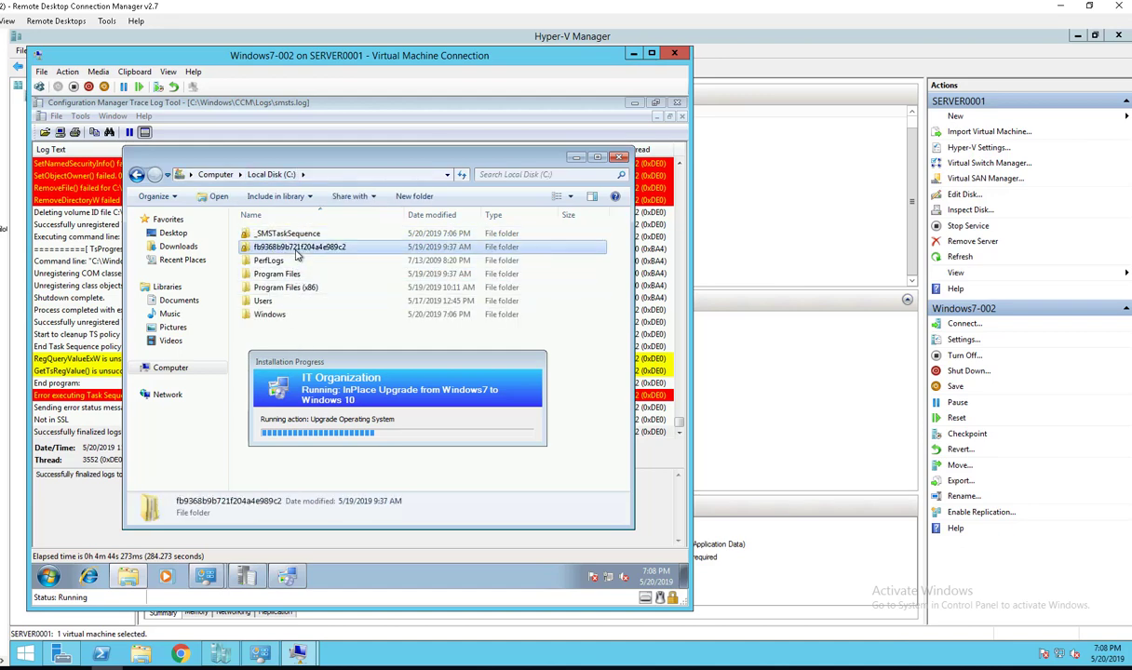
double_click(269, 235)
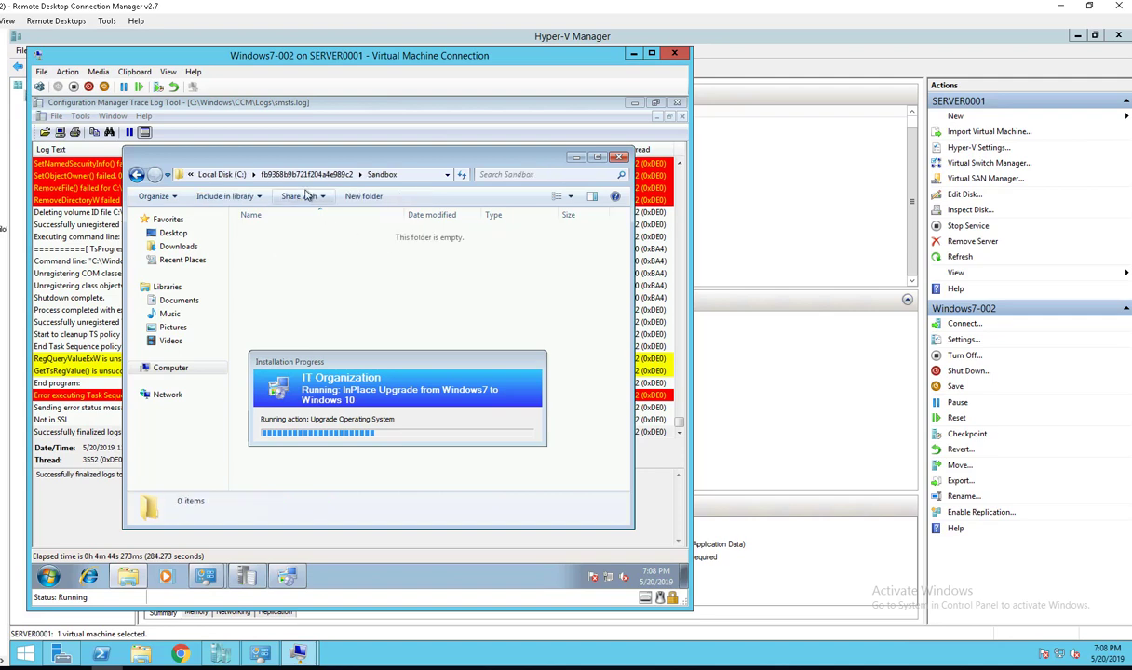
left_click(206, 176)
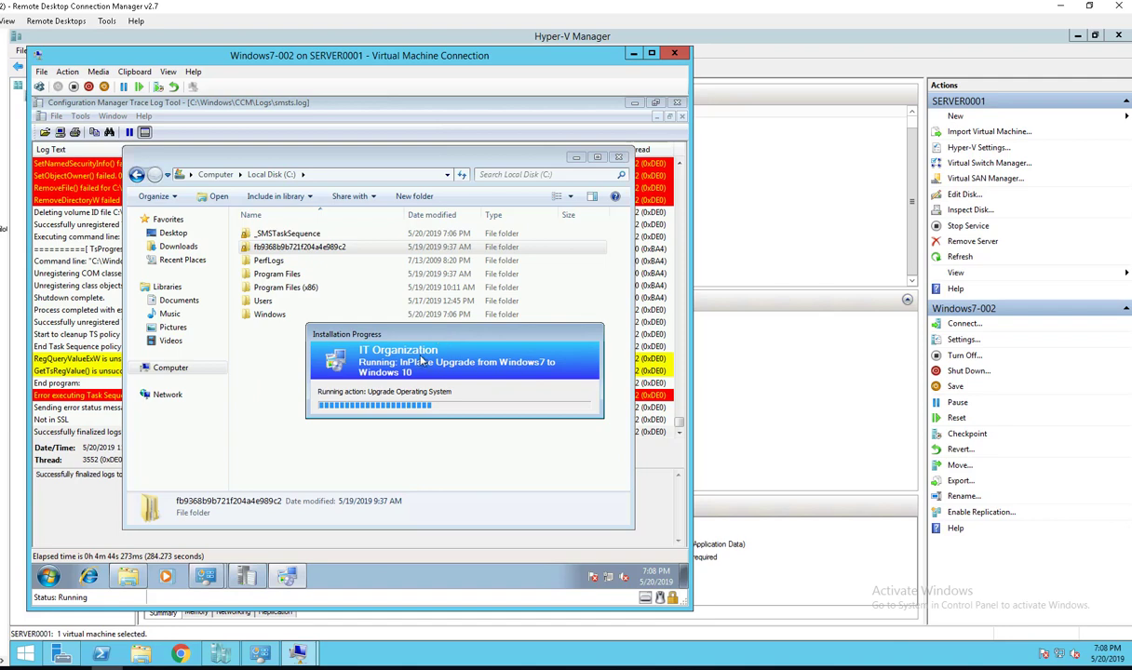
- Bring smsts.log to the front and examine its "Sending error status message" and final entries
left_click(82, 408)
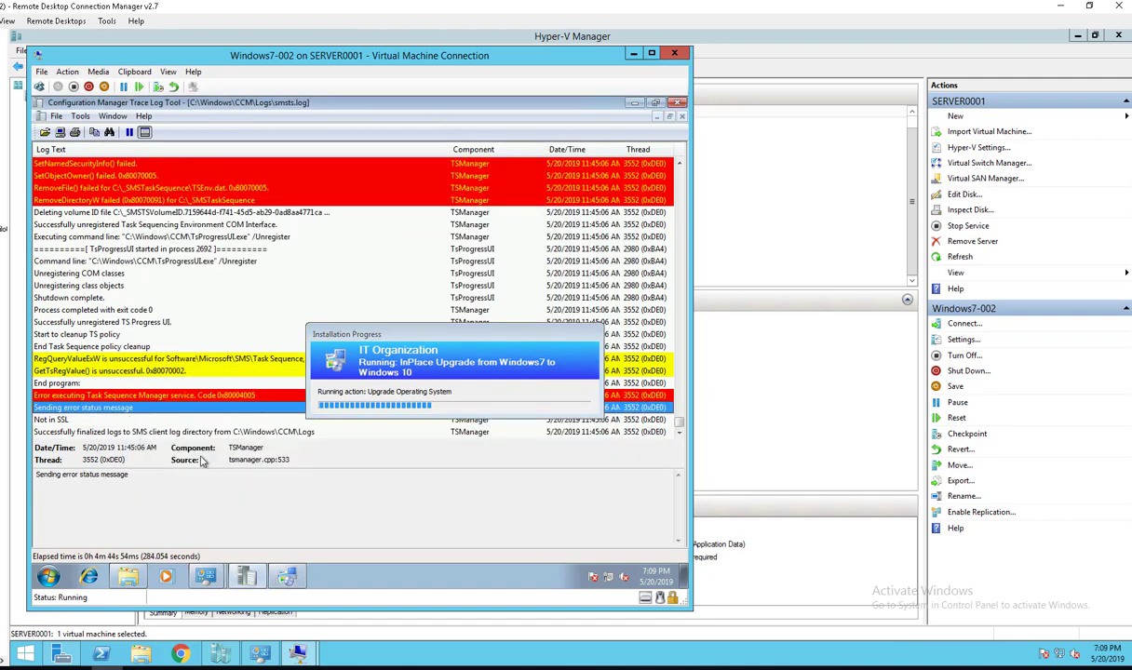
left_click(199, 433)
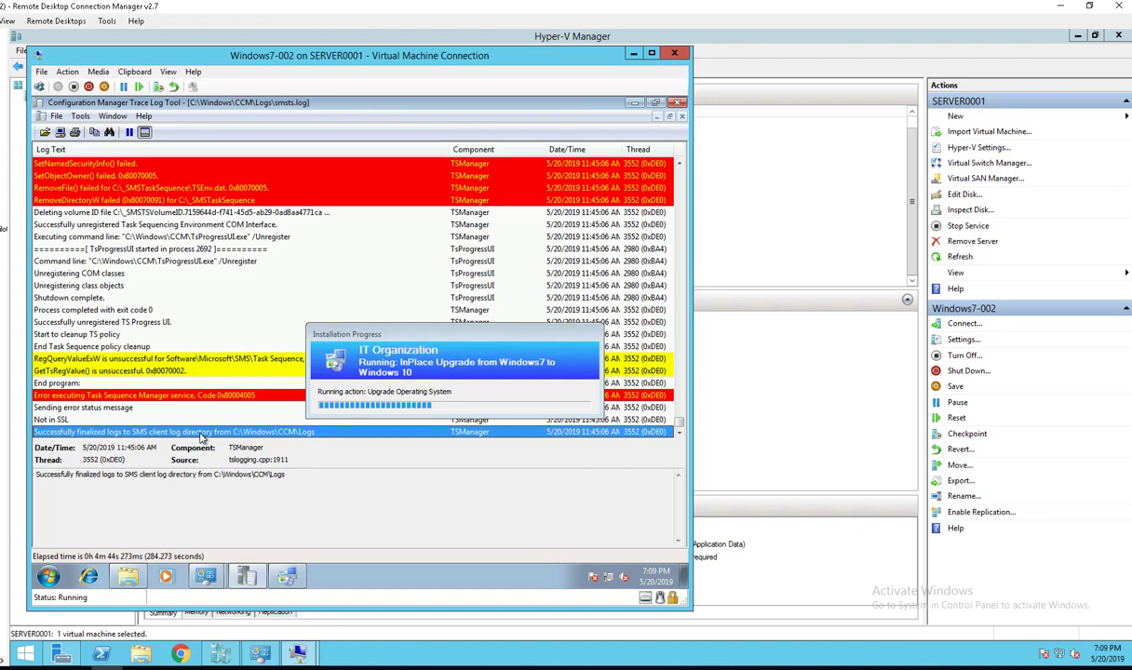
- Open the network share \\carsondc\c$ on the Windows 7 machine
right_click(55, 579)
left_click(51, 578)
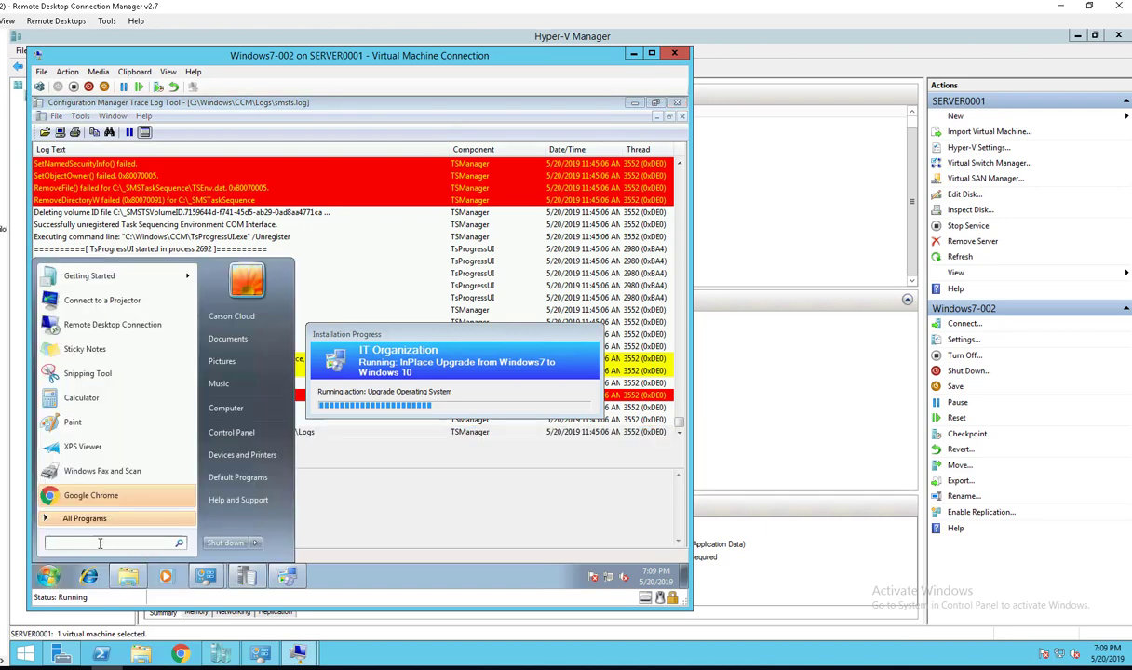
type("\\\\car")
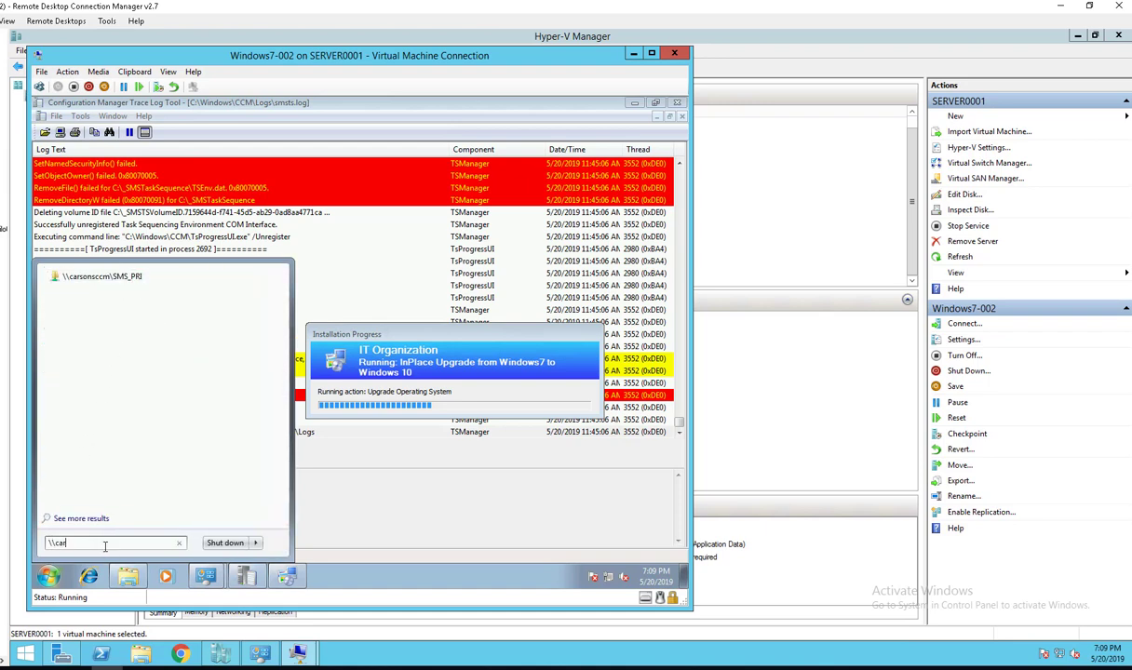
type("sondc\\c$")
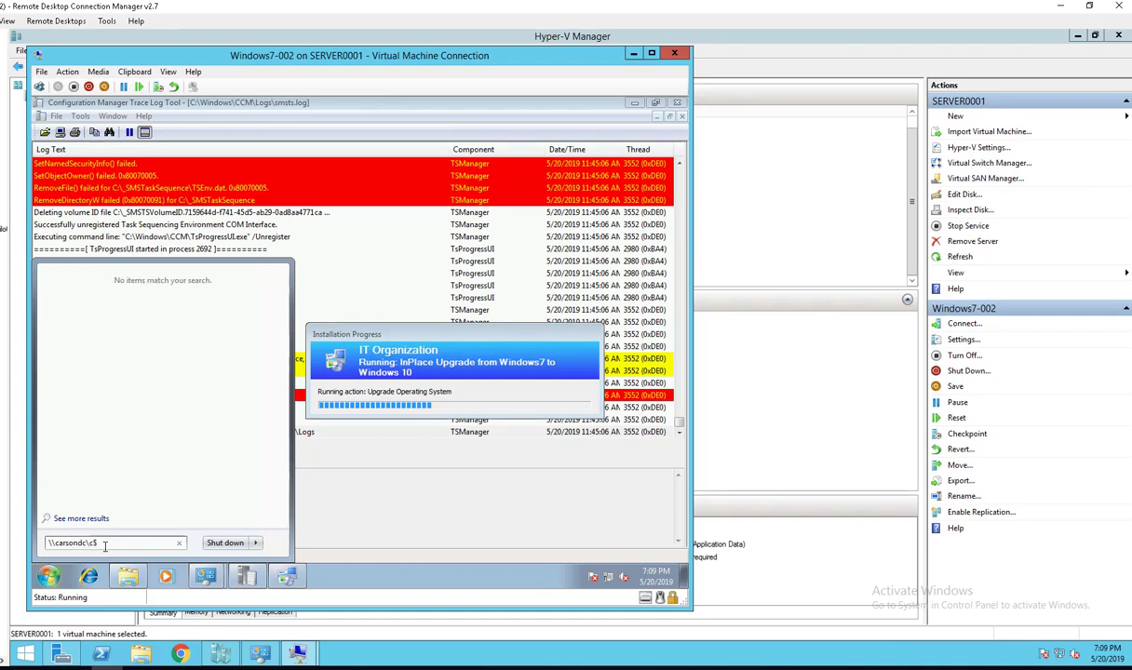
key("Return")
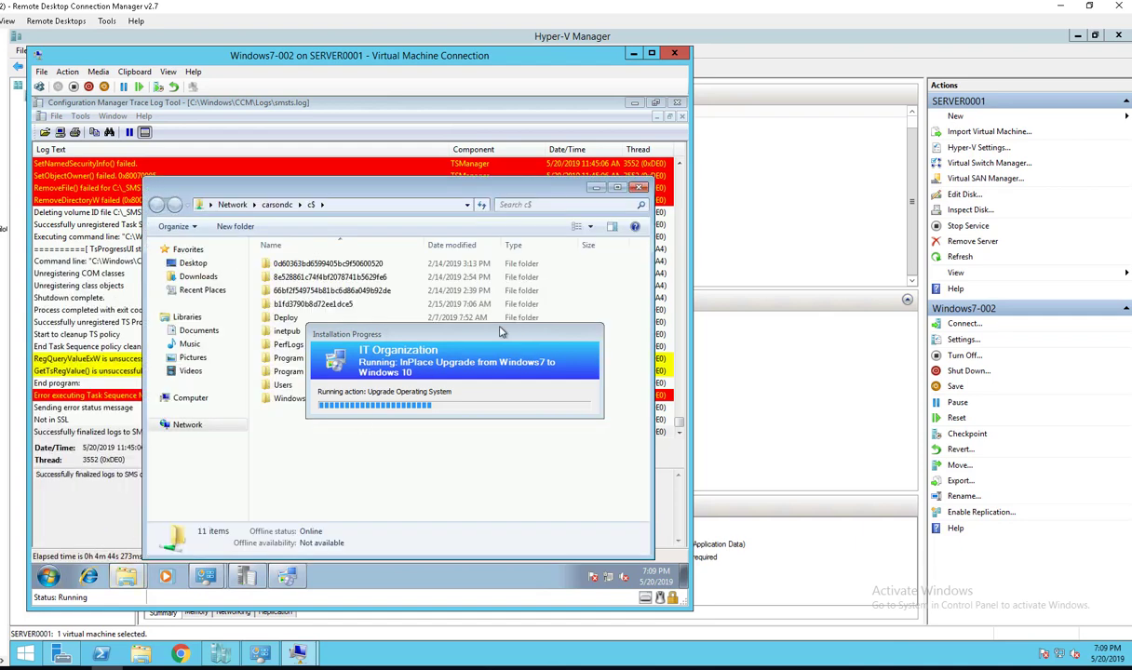
- Move the Installation Progress window aside and open the Windows10-1803 folder in Deploy\Software\SCCMSource on the share, checking Software\Windows10 on the way
left_click_drag(480, 328, 564, 382)
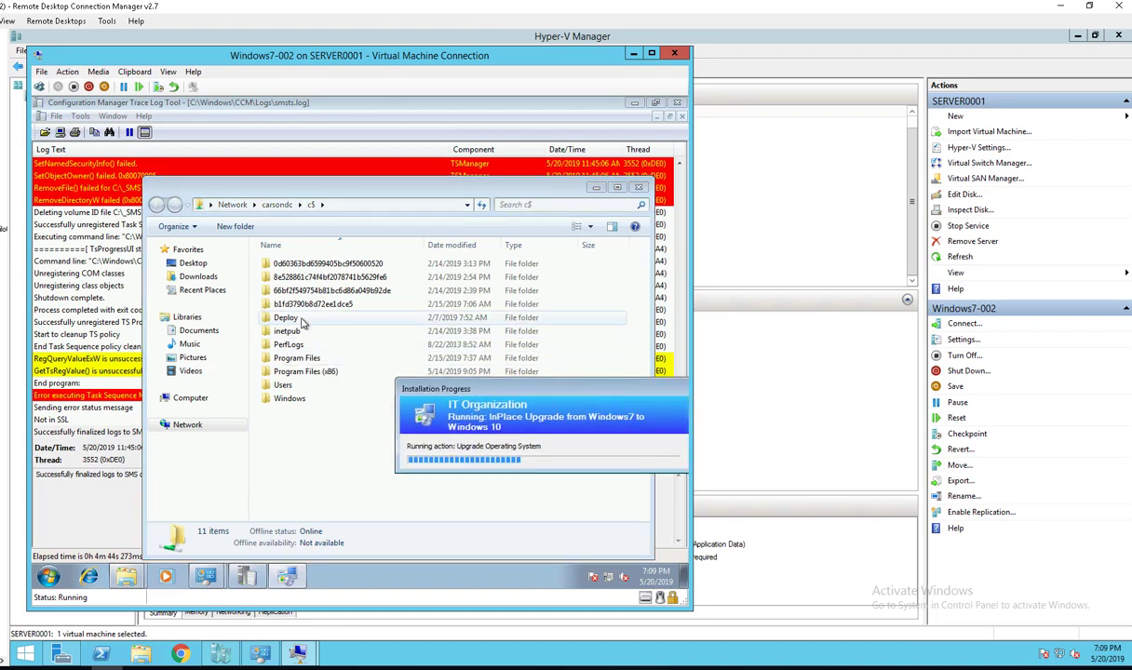
double_click(288, 317)
double_click(294, 266)
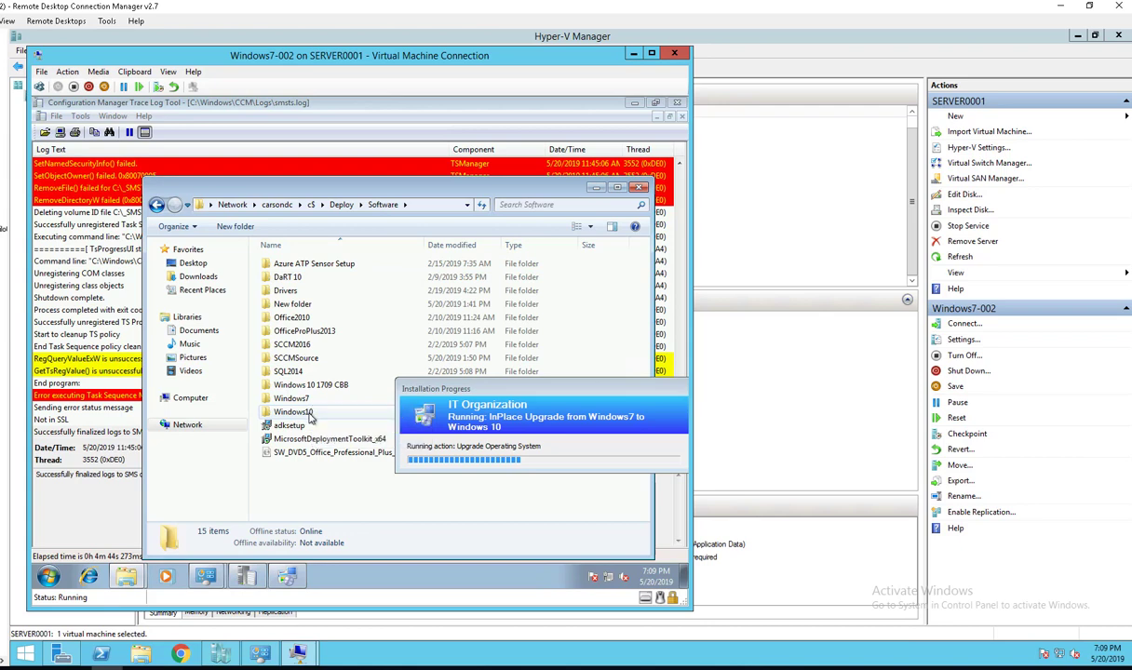
double_click(296, 411)
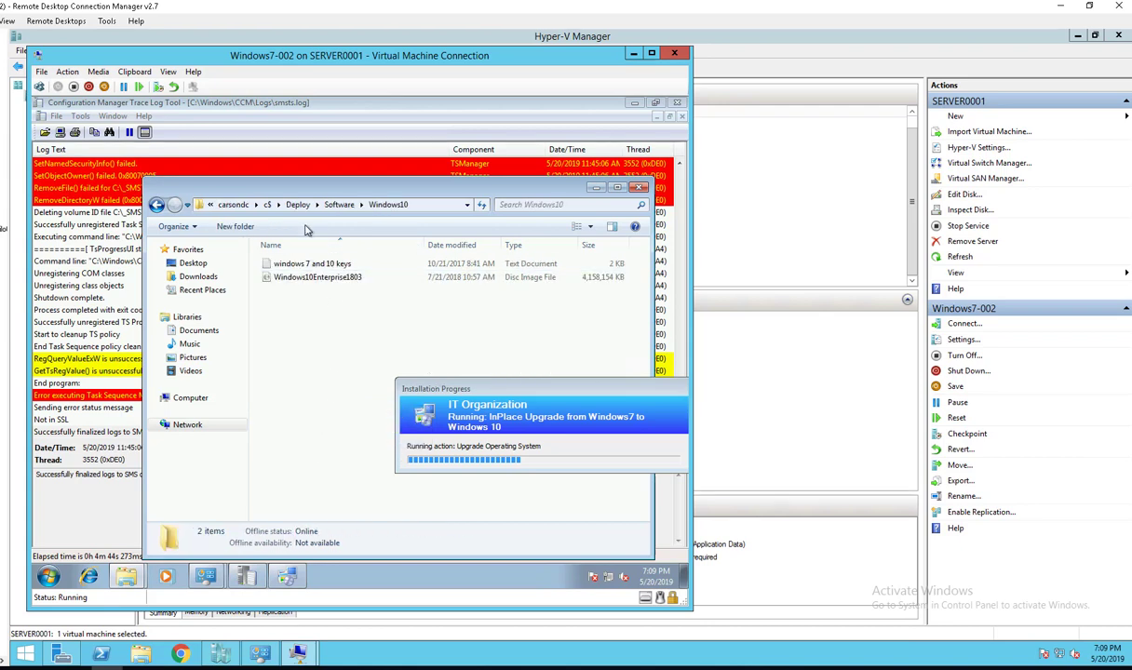
left_click(339, 204)
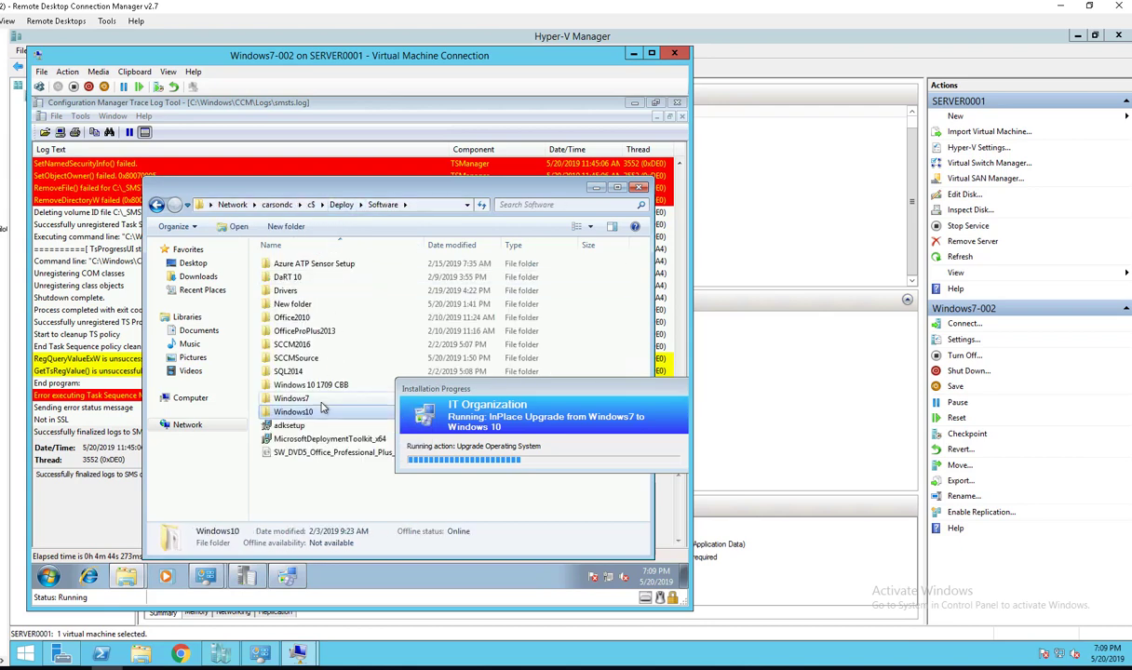
double_click(296, 357)
scroll(330, 465, "down", 1)
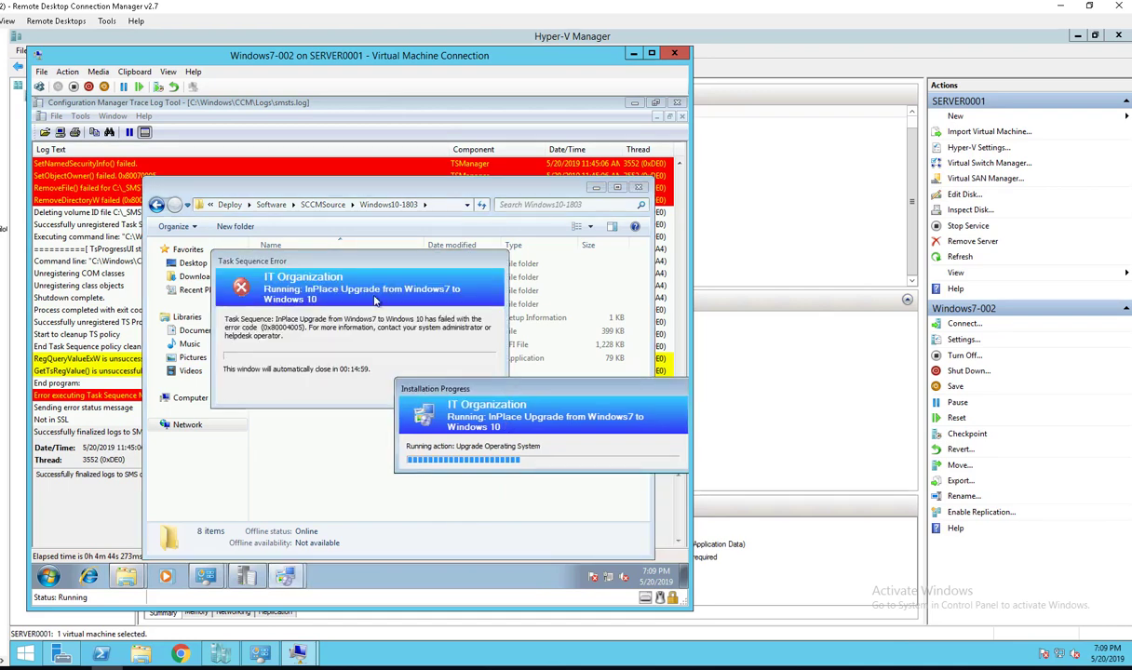
- Dismiss the Task Sequence Error window for the Windows 10 in-place upgrade
left_click(357, 286)
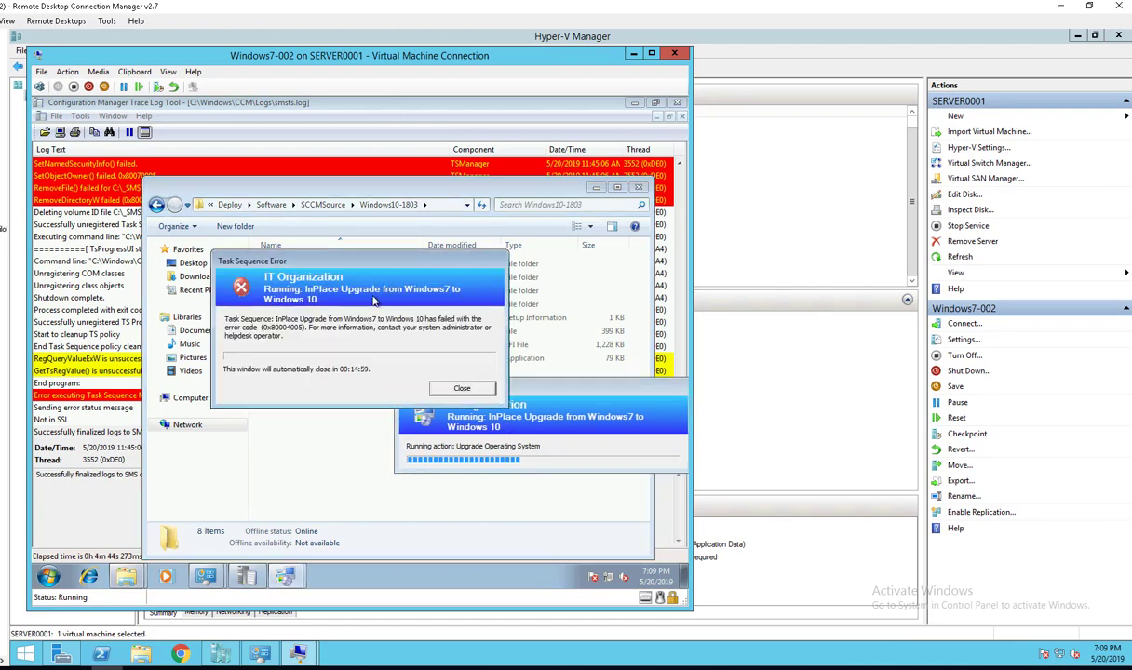
left_click(462, 389)
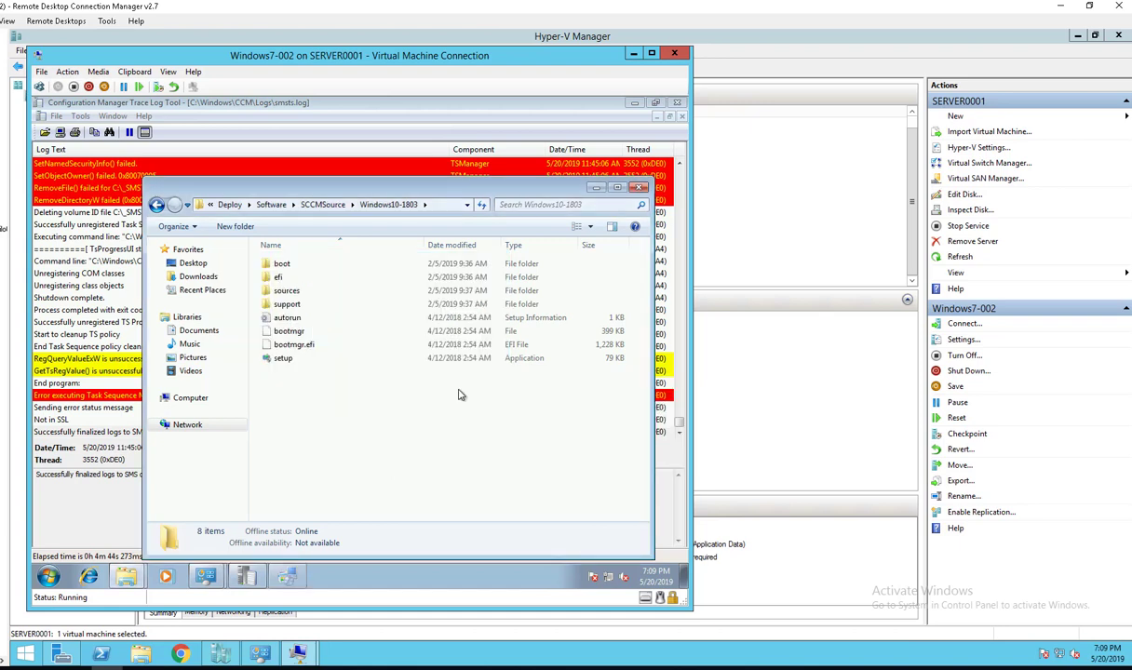
- Review the new smsts.log entries, examine the "Failed to run the action: Upgrade Operating System" entry, and minimize the log
left_click(97, 444)
left_click(105, 407)
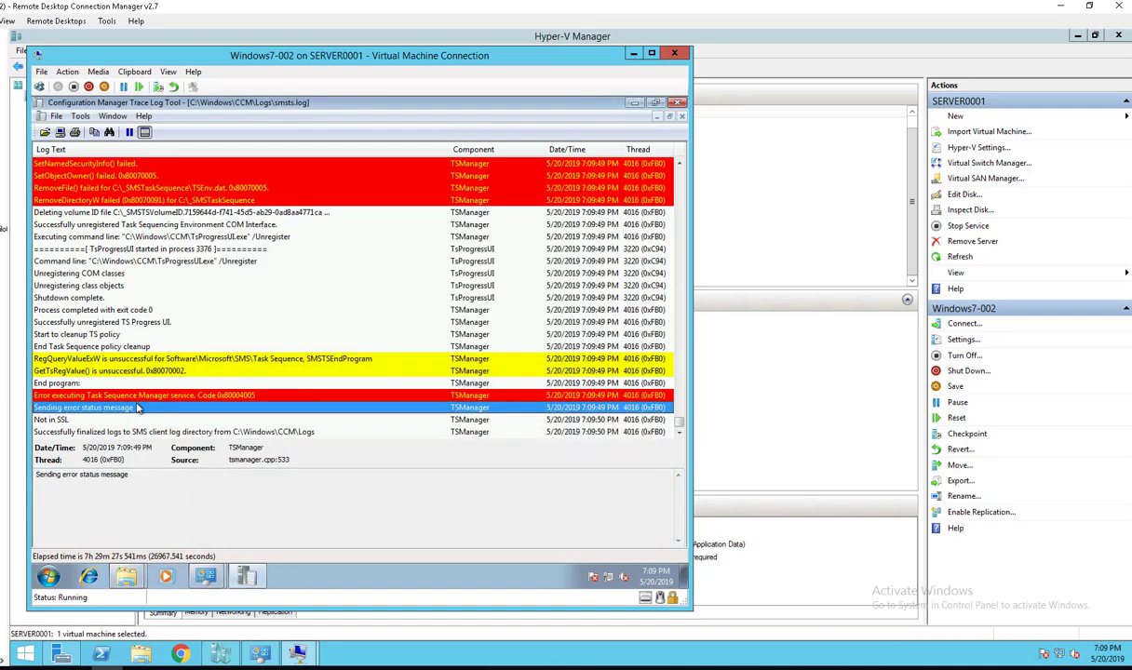
left_click(247, 432)
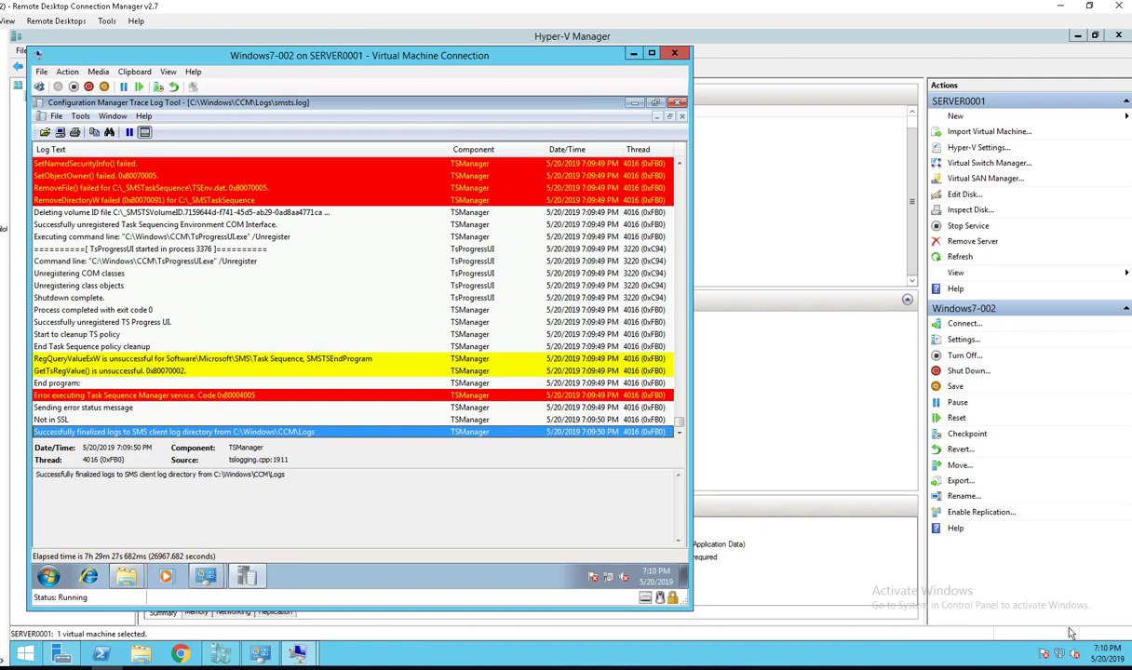
scroll(195, 317, "up", 5)
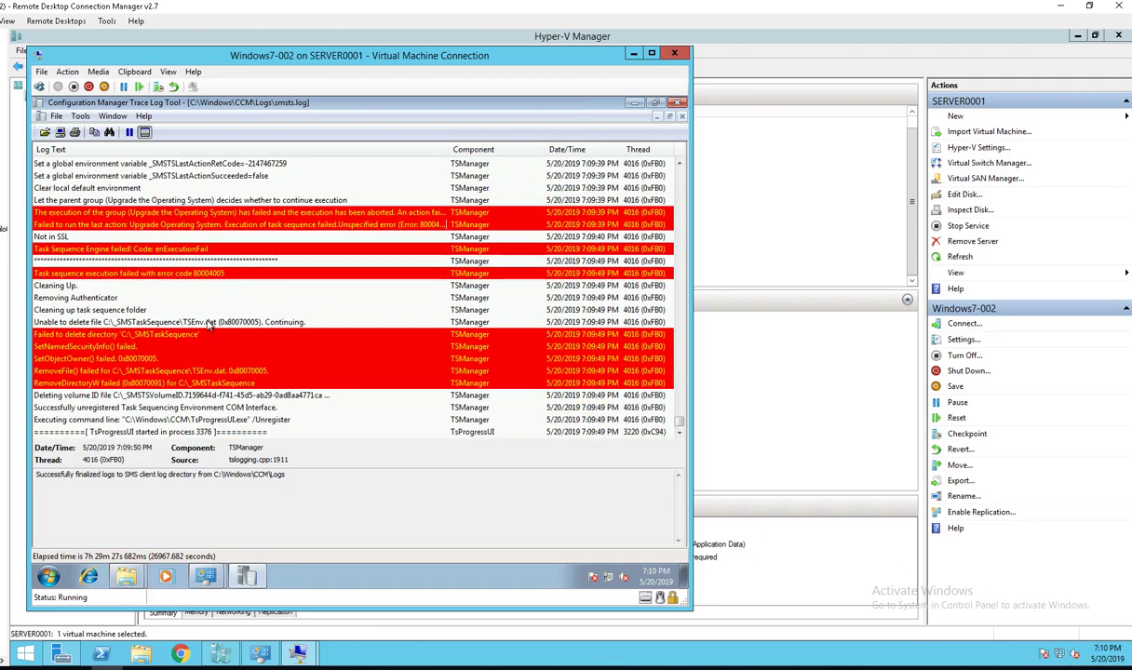
left_click(199, 285)
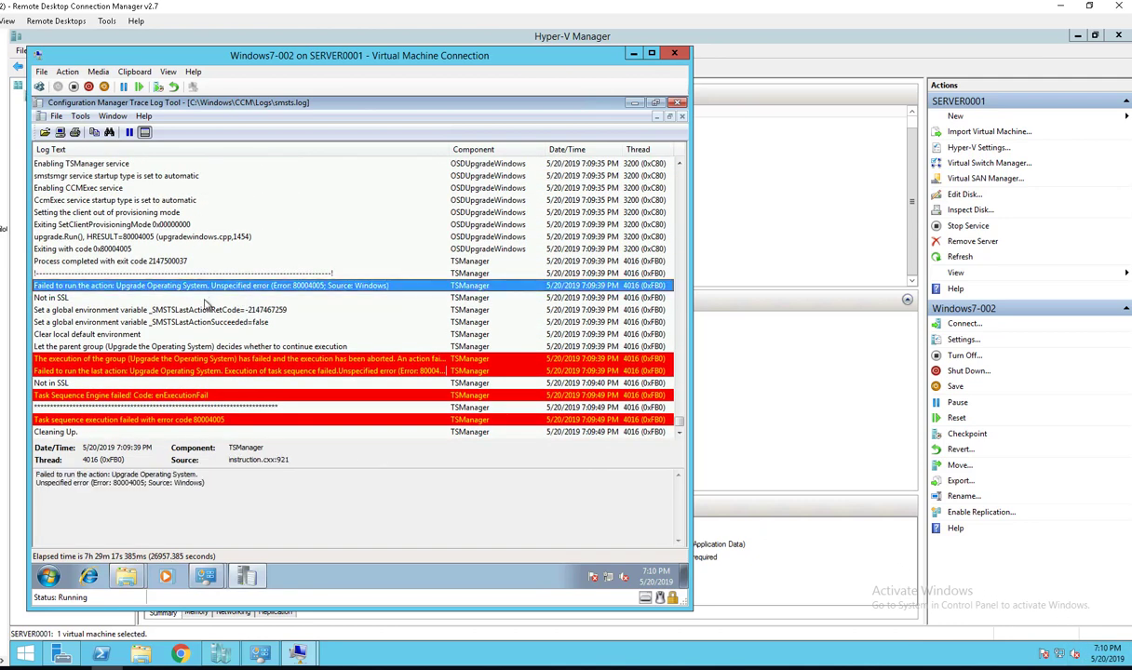
left_click(631, 104)
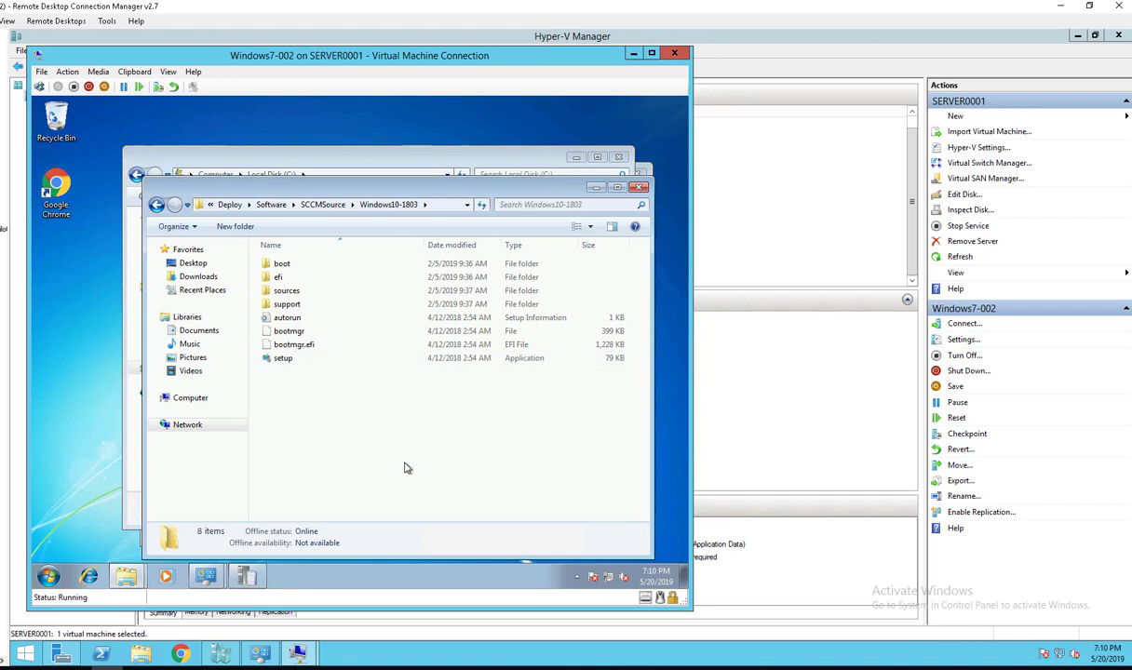
- Run Windows 10 setup from the Windows10-1803 folder, choosing Not right now for updates and accepting the license terms
double_click(285, 360)
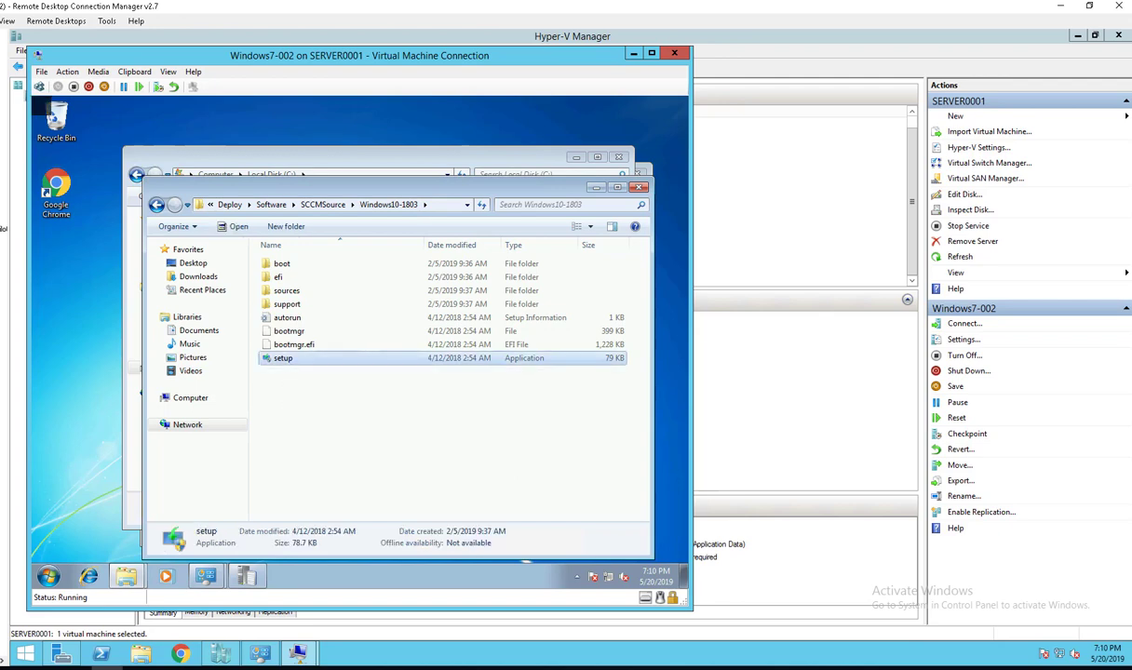
left_click(452, 407)
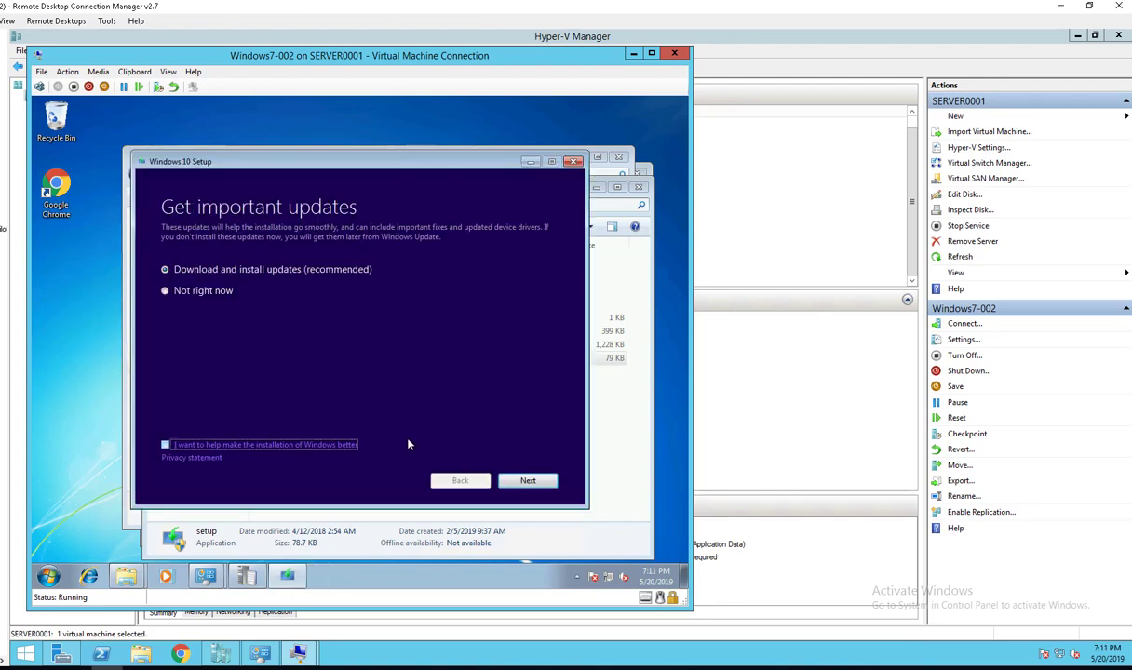
left_click(203, 292)
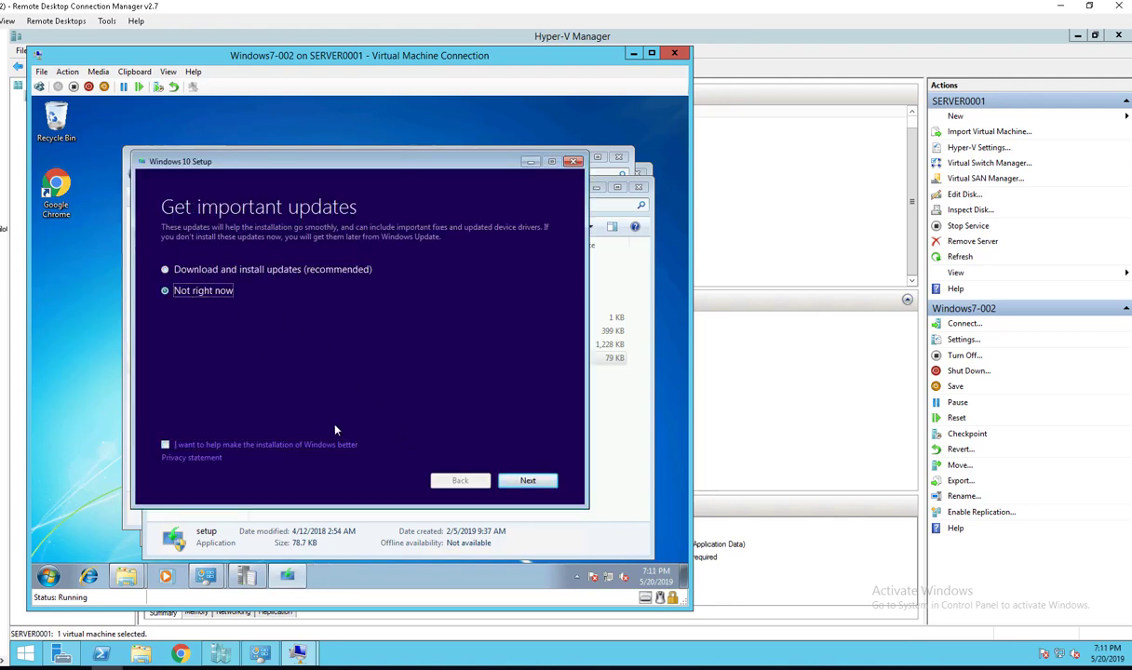
left_click(528, 482)
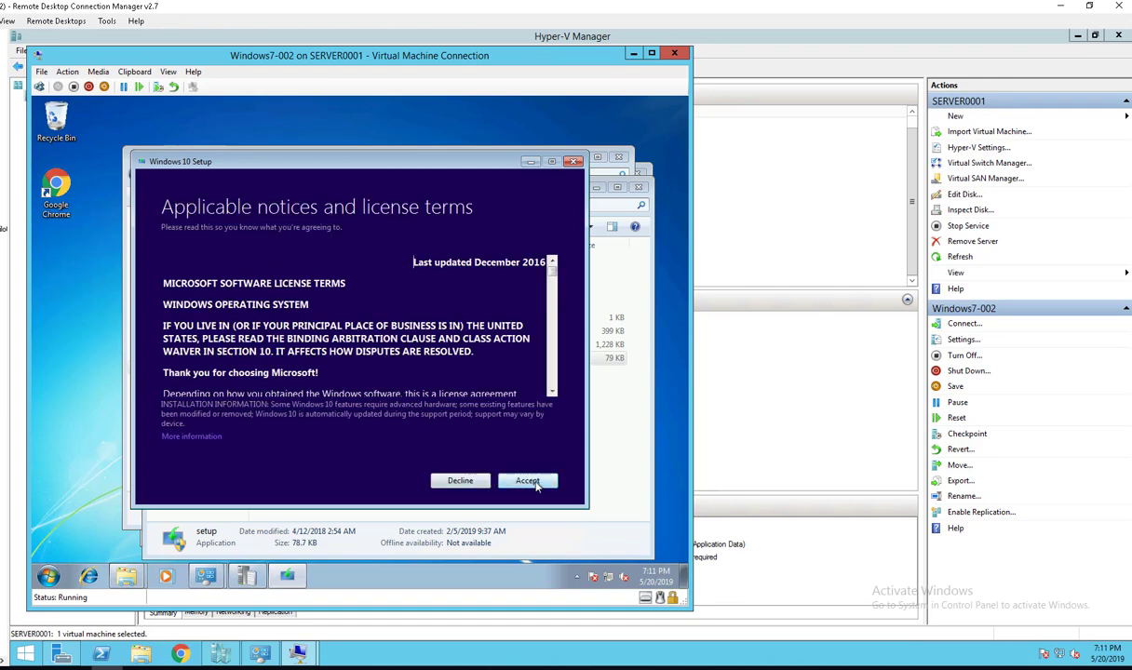
left_click(536, 482)
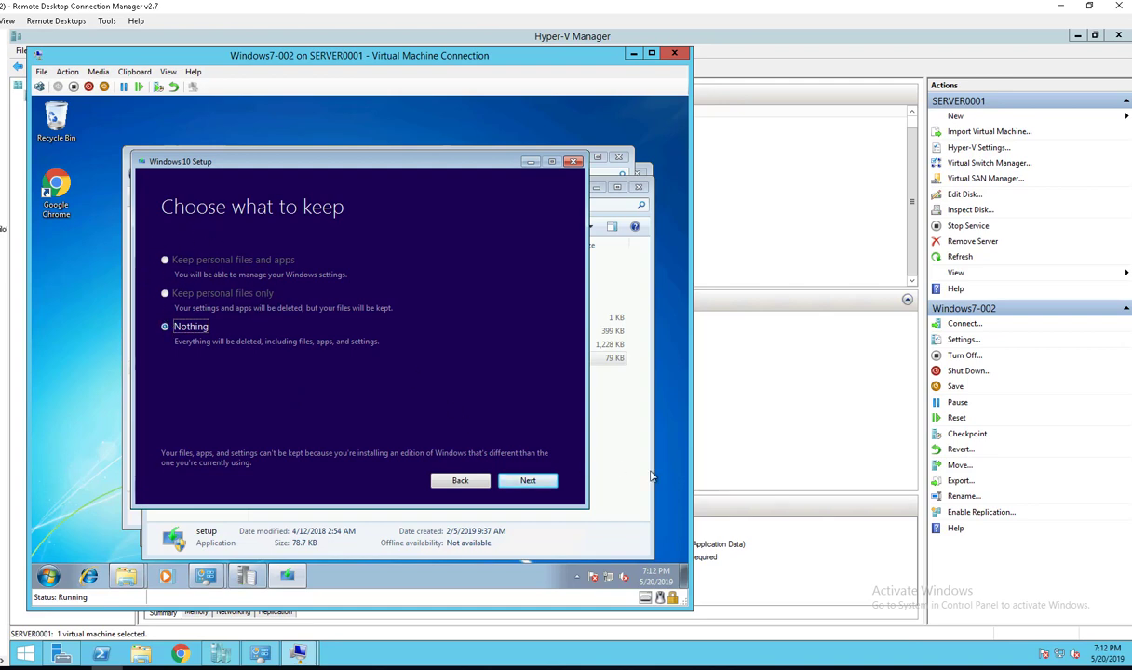
- Move the Windows10-1803 folder window aside and examine the Choose what to keep page of Windows 10 Setup
left_click(603, 451)
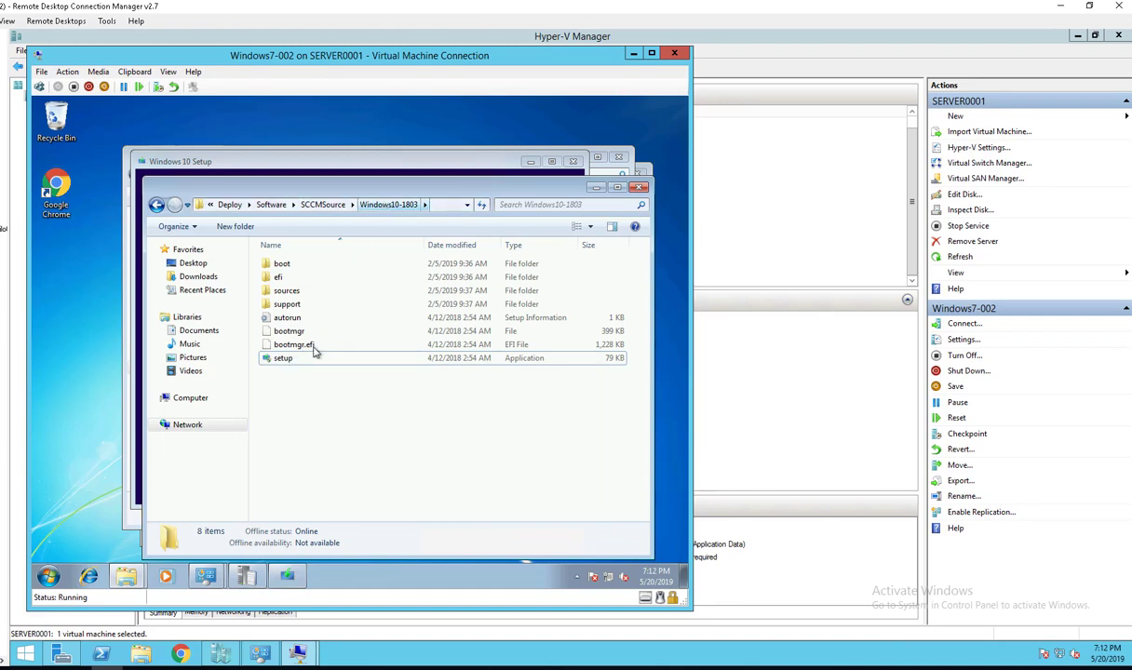
left_click_drag(270, 189, 380, 232)
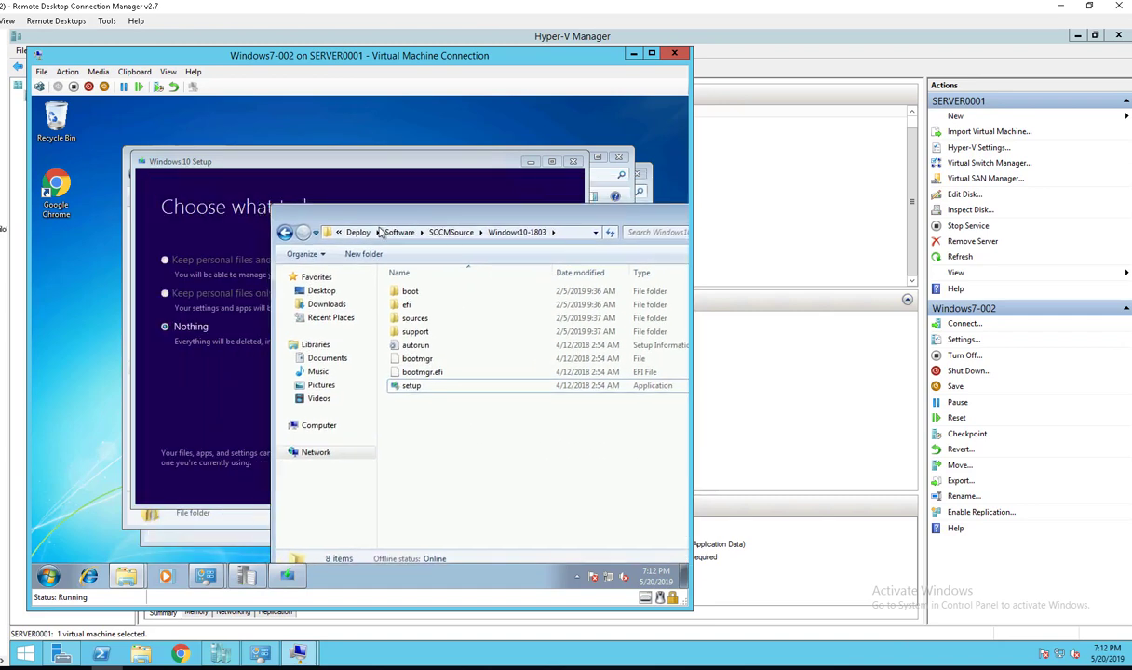
left_click(194, 392)
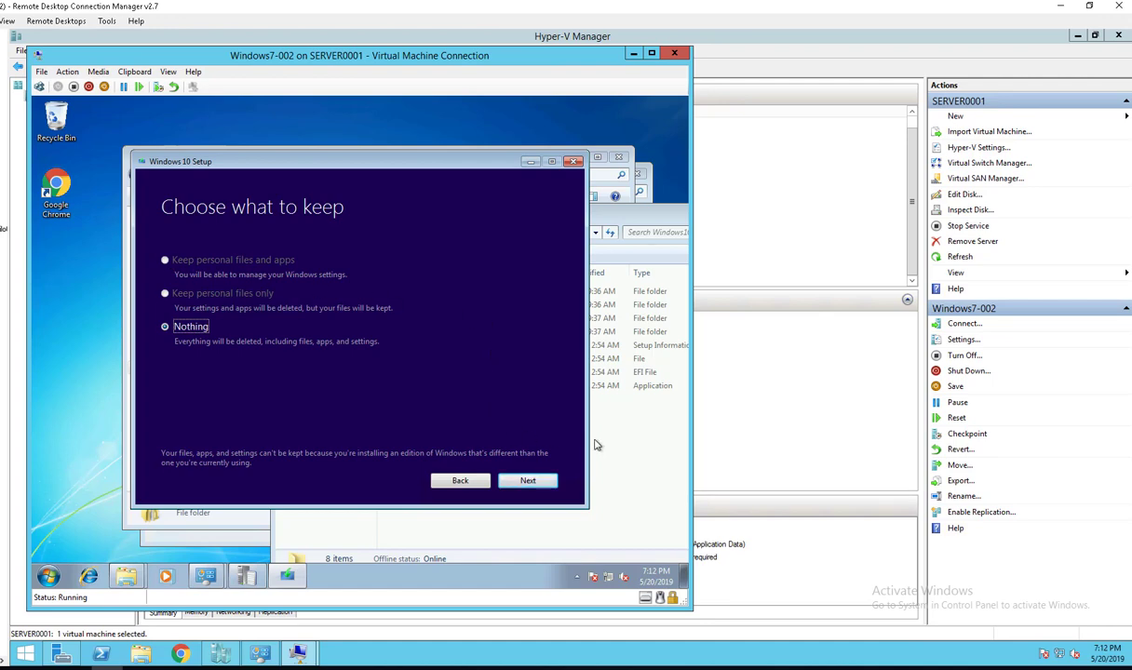
- Go back from the Choose what to keep page, cancel Windows 10 Setup, and return to the Windows10-1803 folder window
left_click(460, 481)
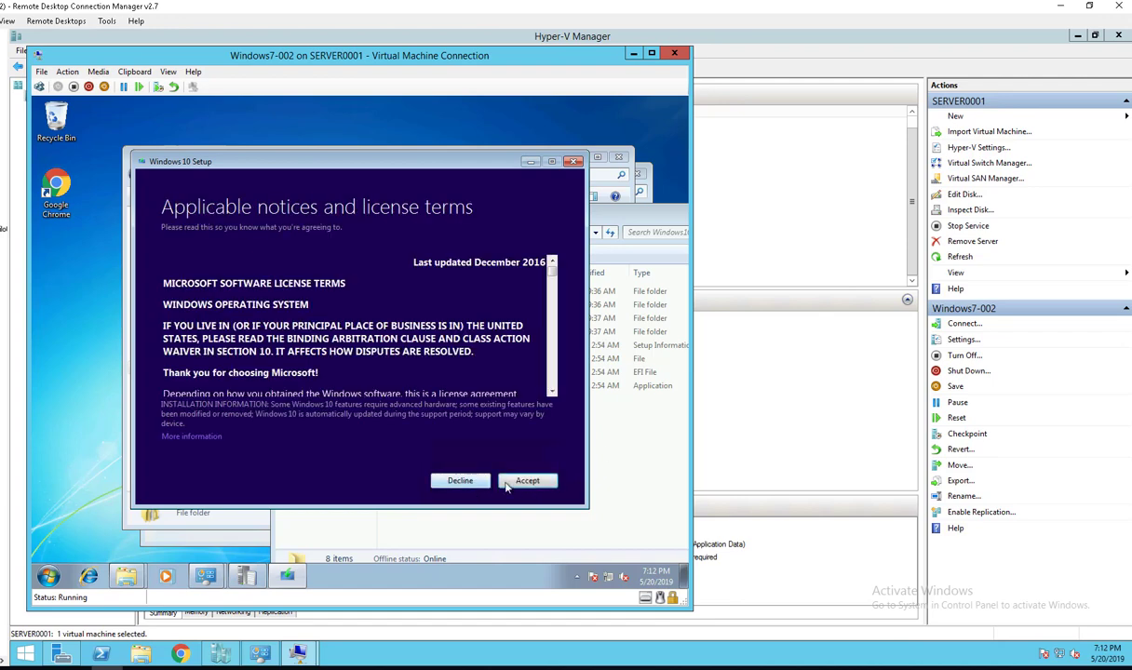
left_click(574, 162)
left_click(336, 375)
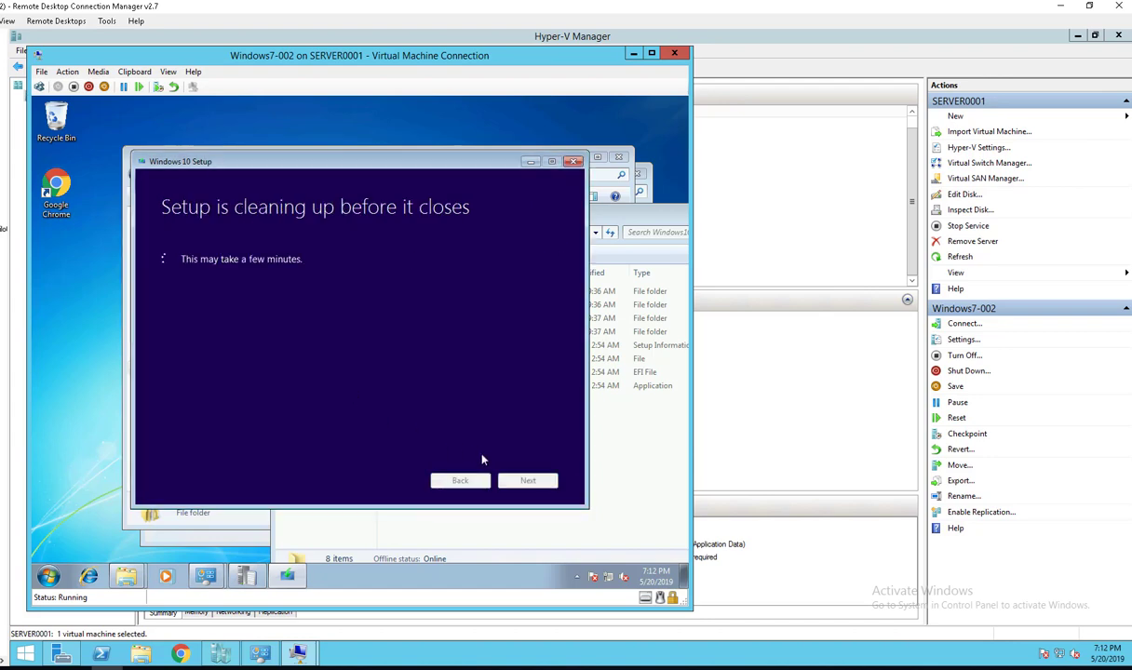
left_click(633, 475)
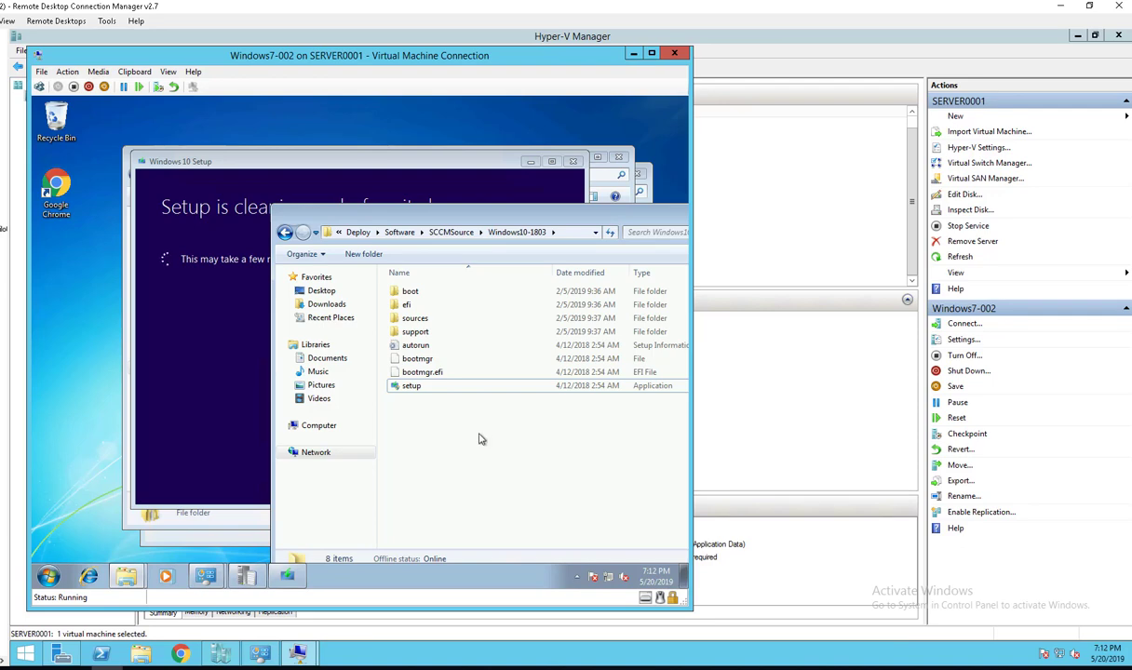
- Reopen smsts.log in the Configuration Manager Trace Log Tool and review the error entries around the failed Upgrade Operating System action
left_click(245, 576)
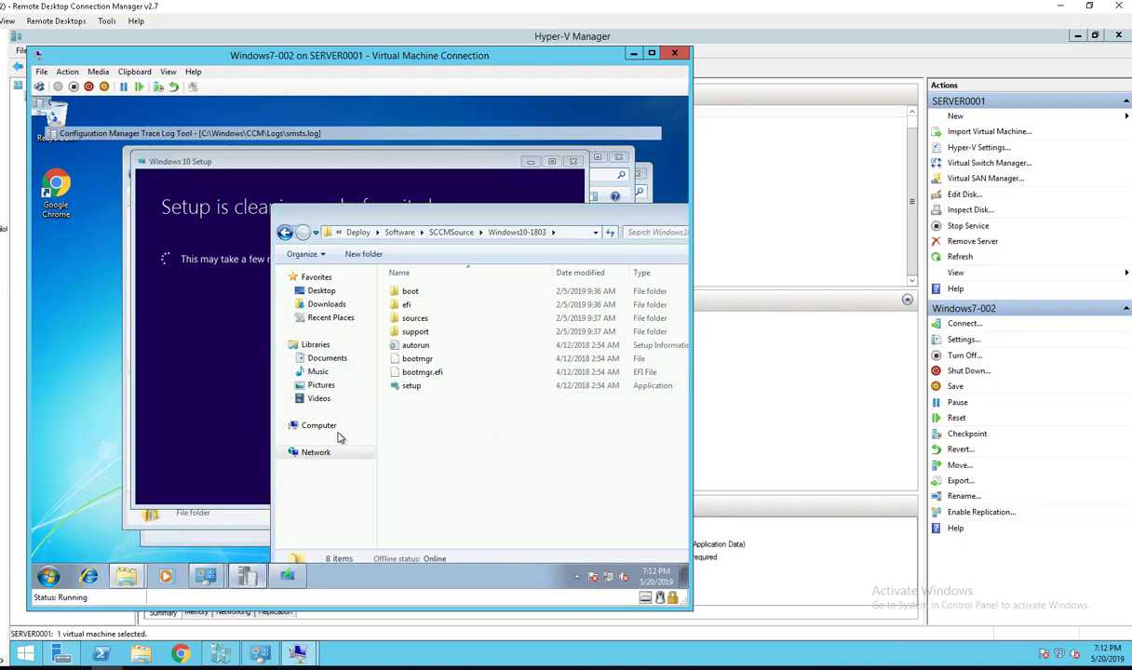
scroll(349, 396, "up", 2)
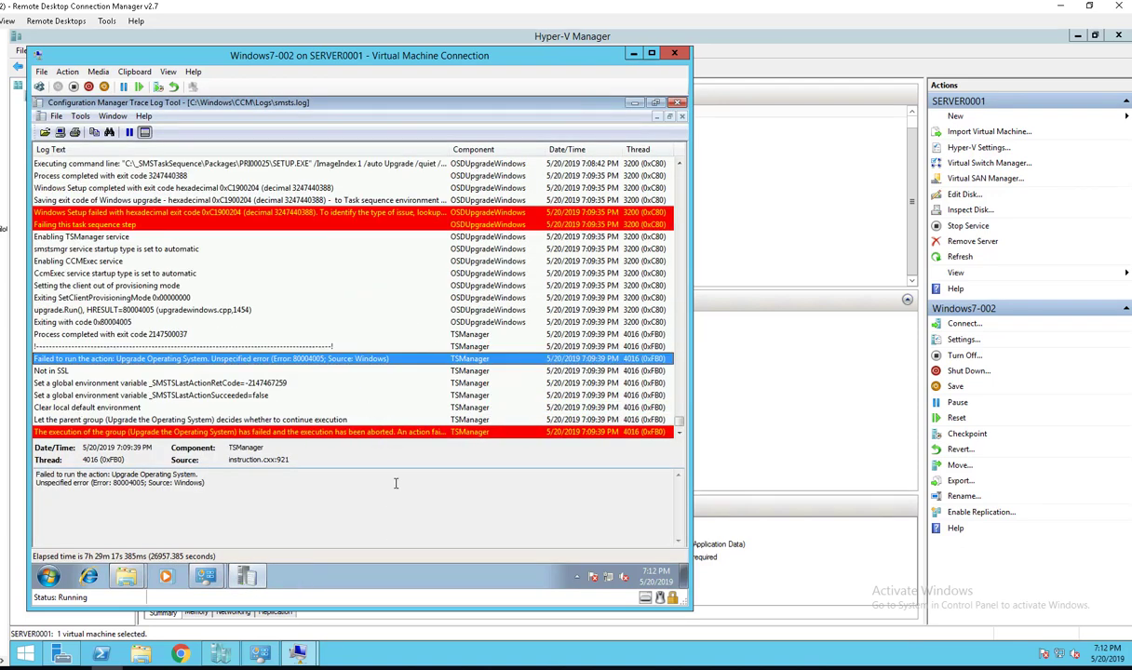
scroll(419, 419, "down", 6)
left_click(440, 432)
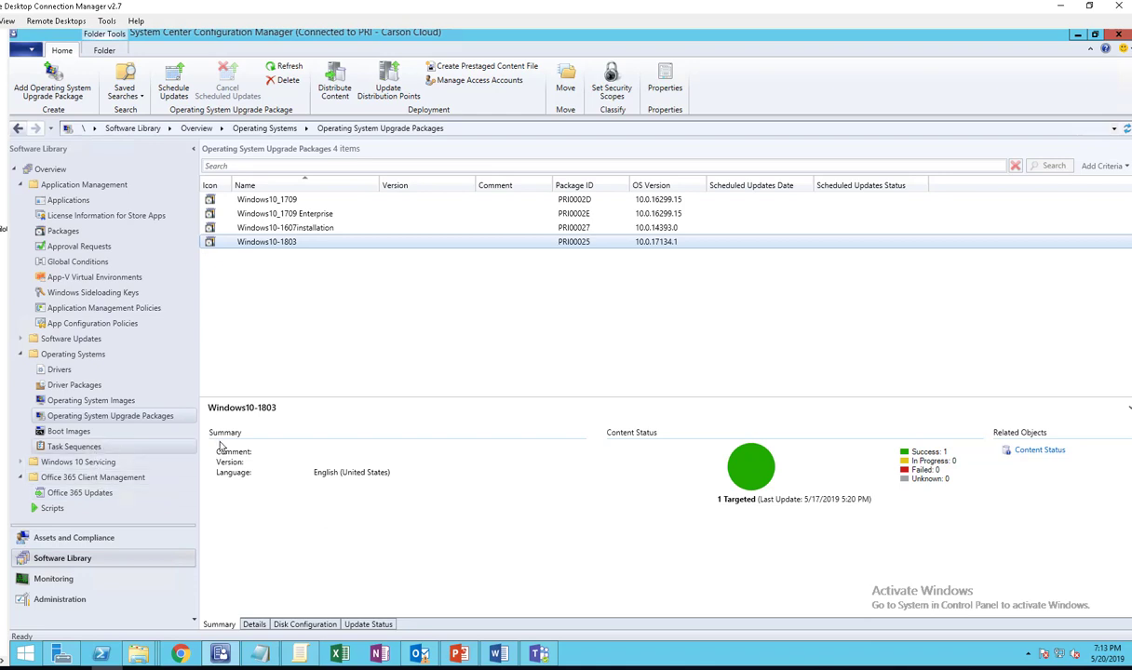
- In the Configuration Manager console, inspect the Upgrade Operating System step of the InPlace Upgrade from Windows7 to Windows 10 task sequence and cancel the editor
left_click(73, 446)
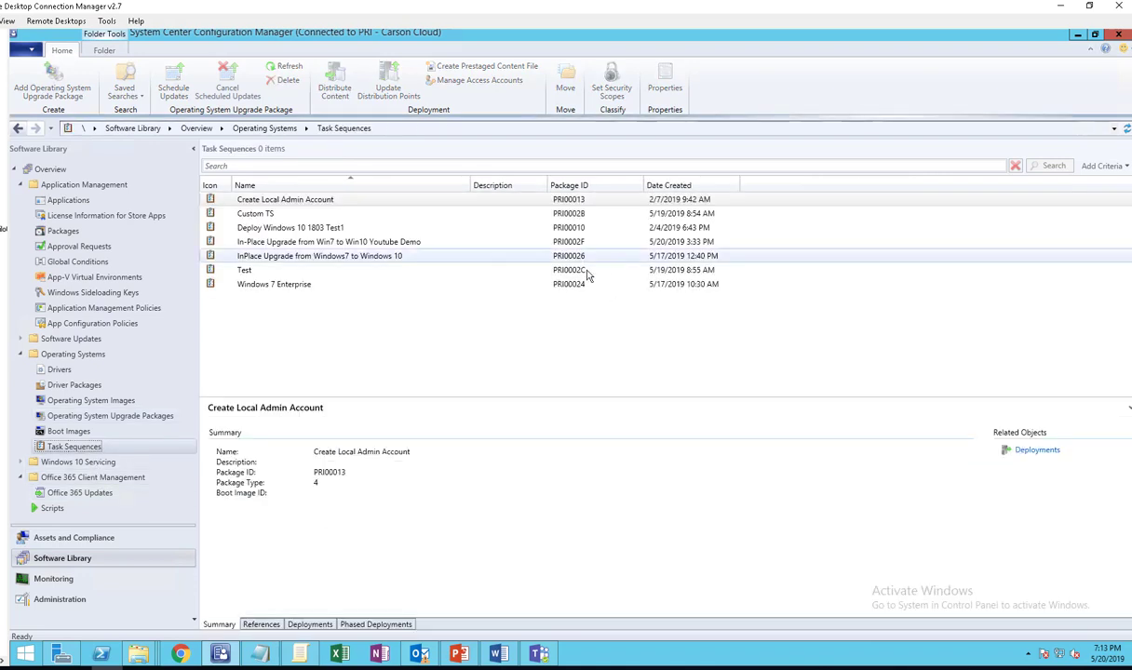
left_click(400, 258)
right_click(400, 257)
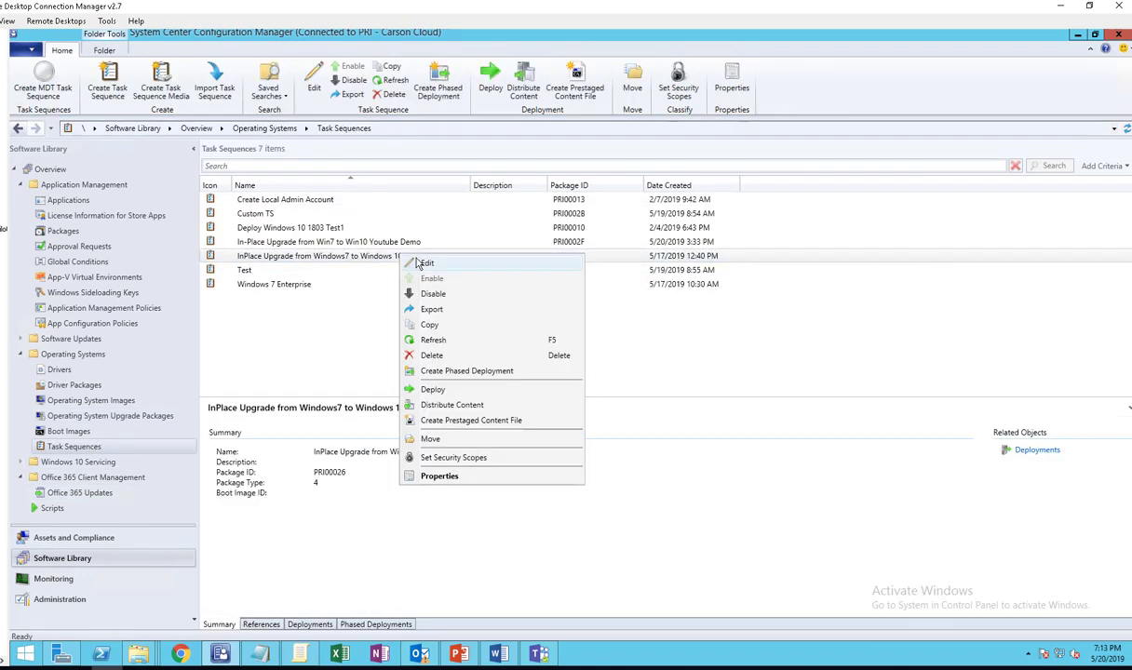
left_click(428, 265)
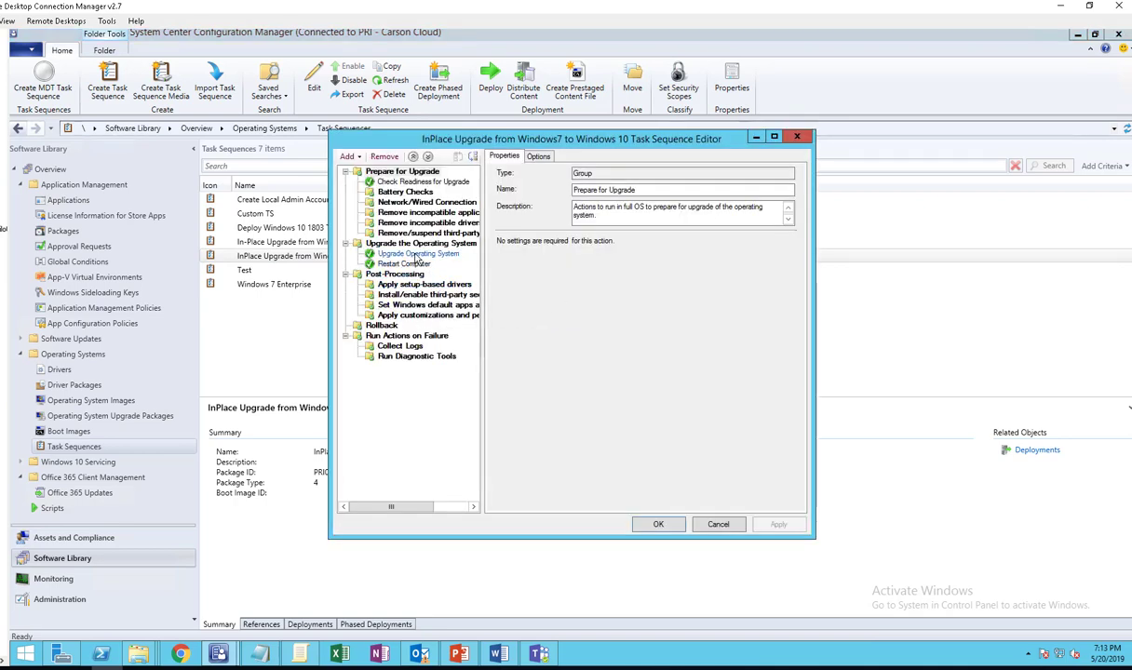
left_click(407, 255)
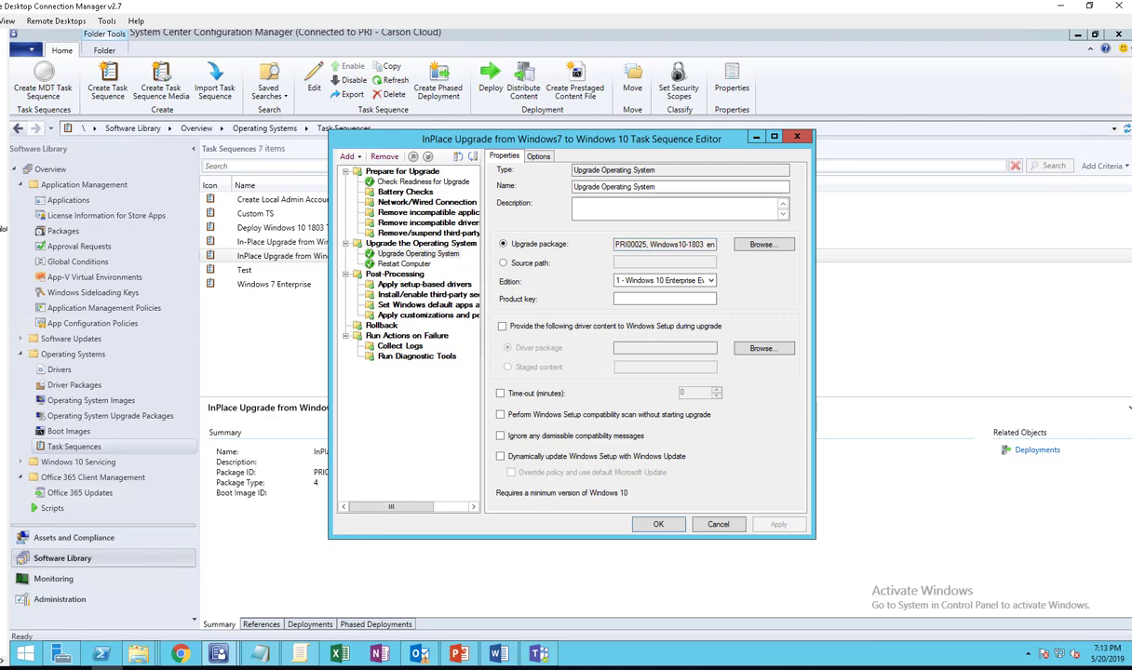
left_click(717, 526)
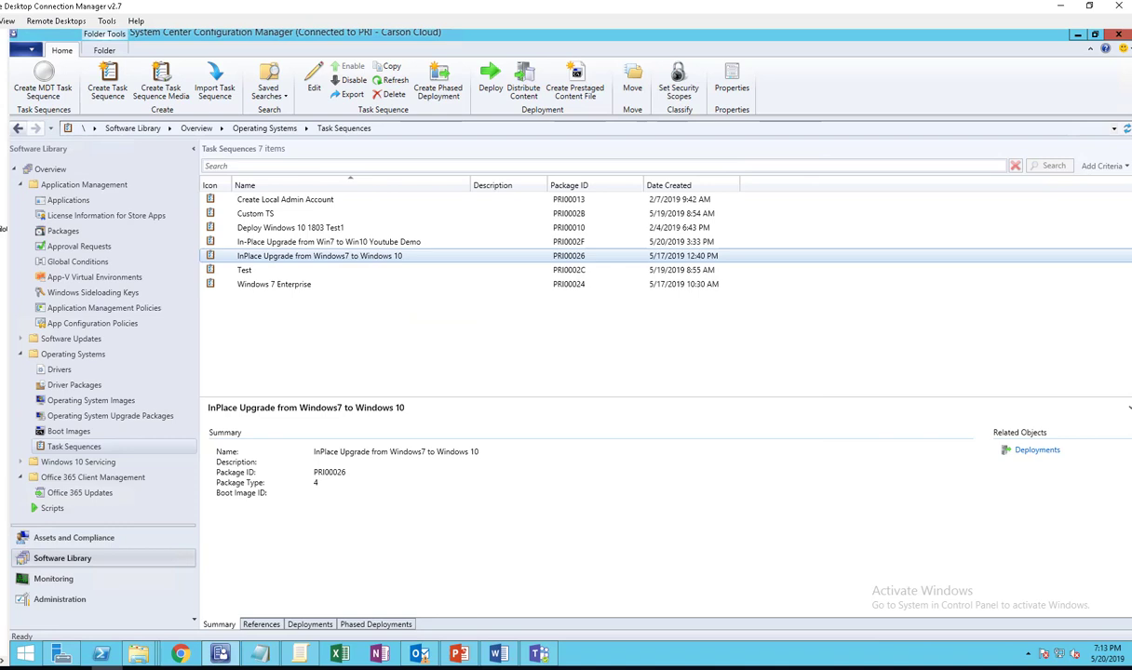